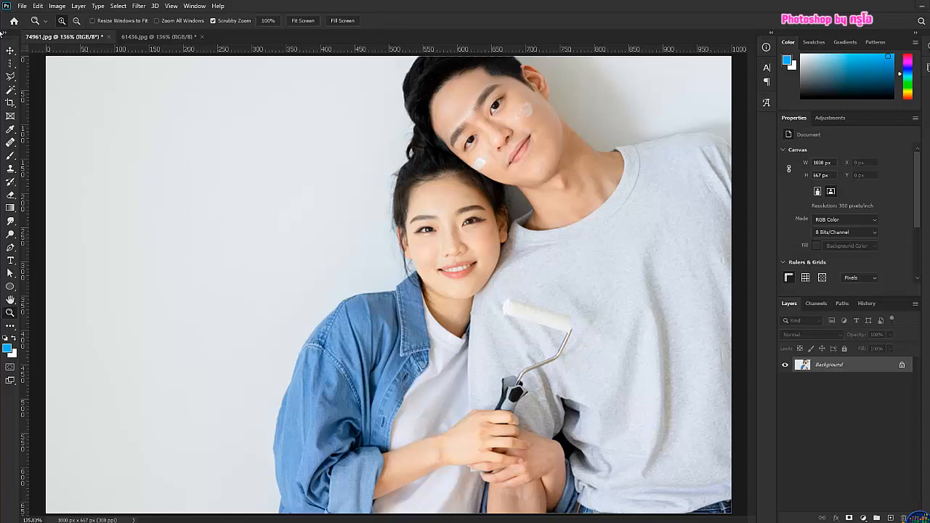
# Step: Create a new white 800 x 800 pixel RGB document with a resolution of 150 pixels per centimeter
pyautogui.click(21, 6)
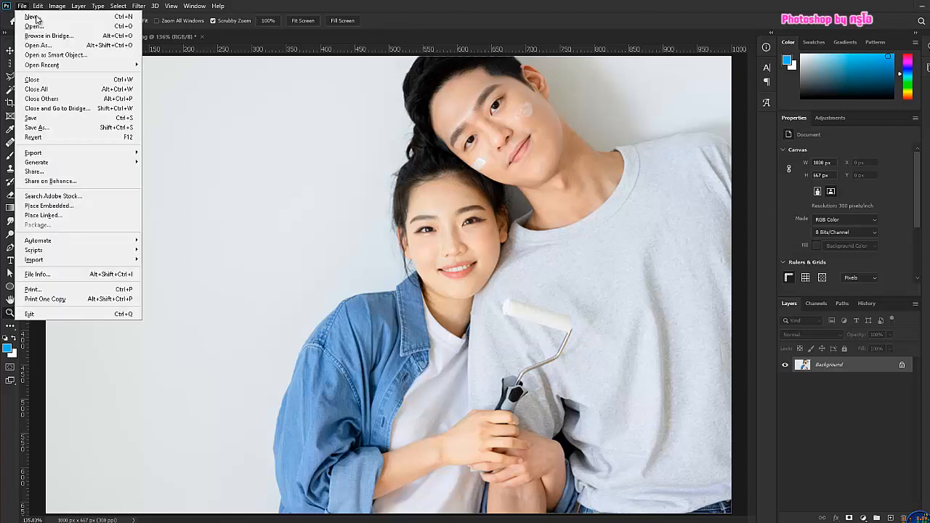
pyautogui.click(33, 17)
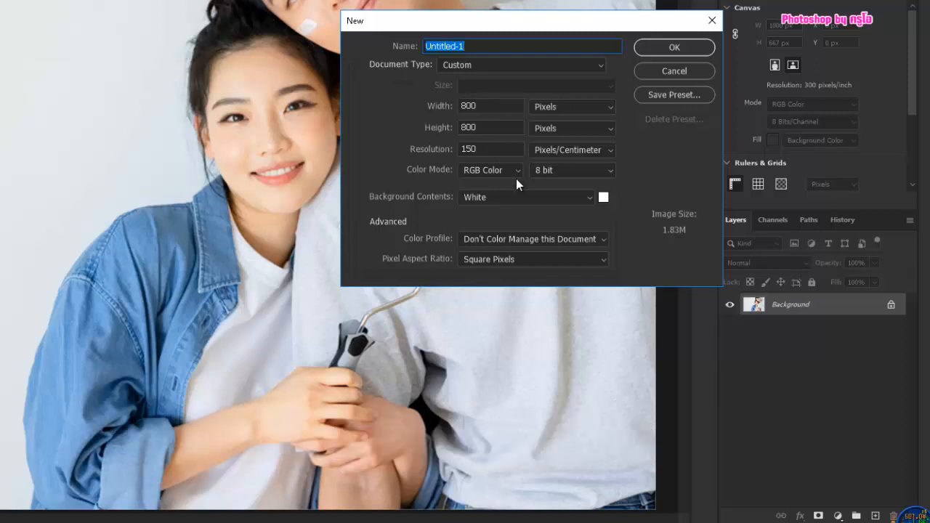
pyautogui.click(666, 48)
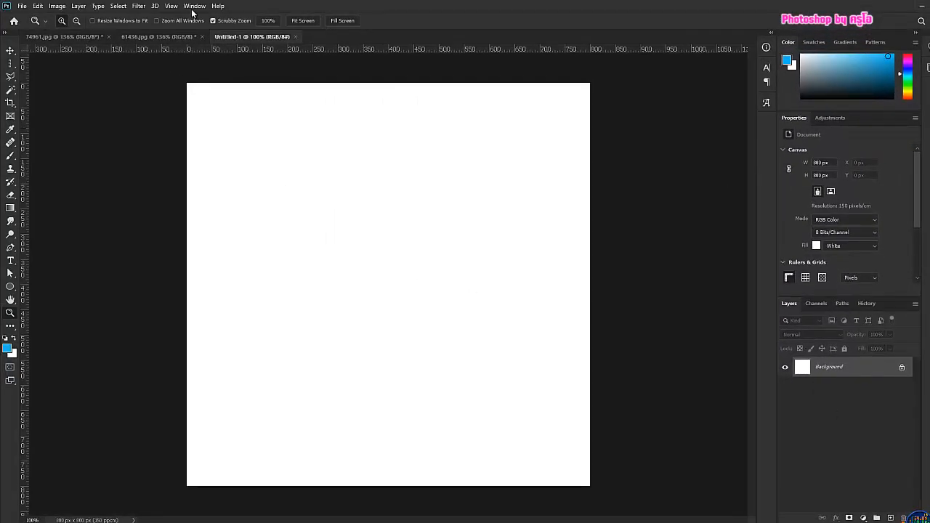
# Step: Add a guide layout of 10 columns and 10 rows to the blank canvas
pyautogui.click(172, 6)
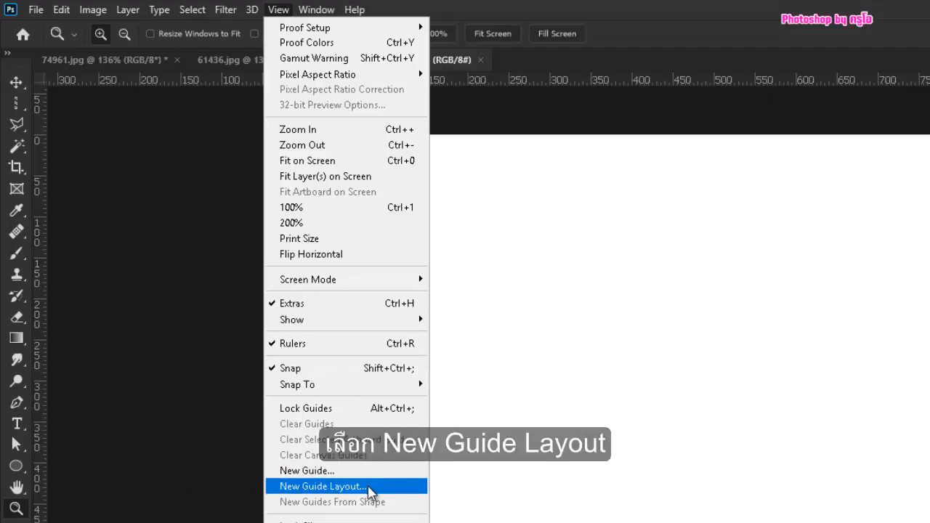
pyautogui.click(410, 488)
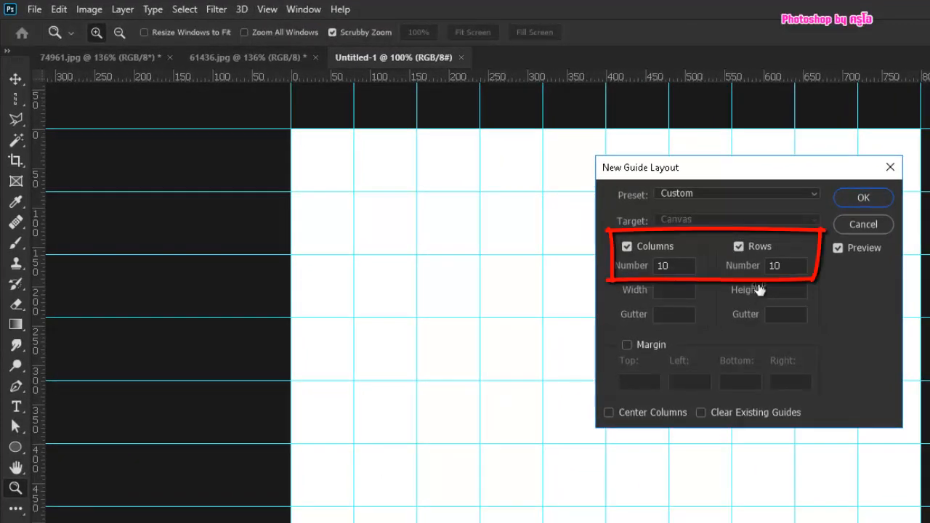
pyautogui.click(865, 198)
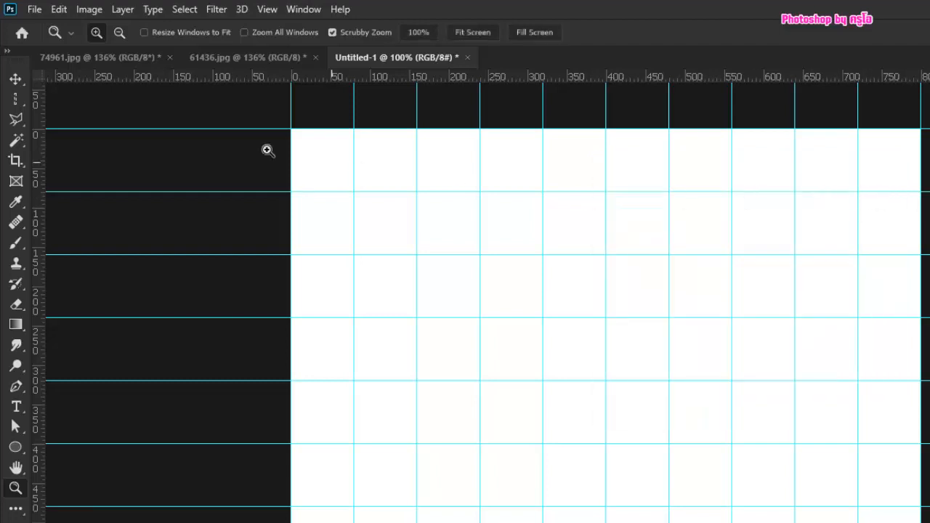
# Step: Configure the grid preferences with a gridline every 10 percent and 1 subdivision
pyautogui.click(34, 9)
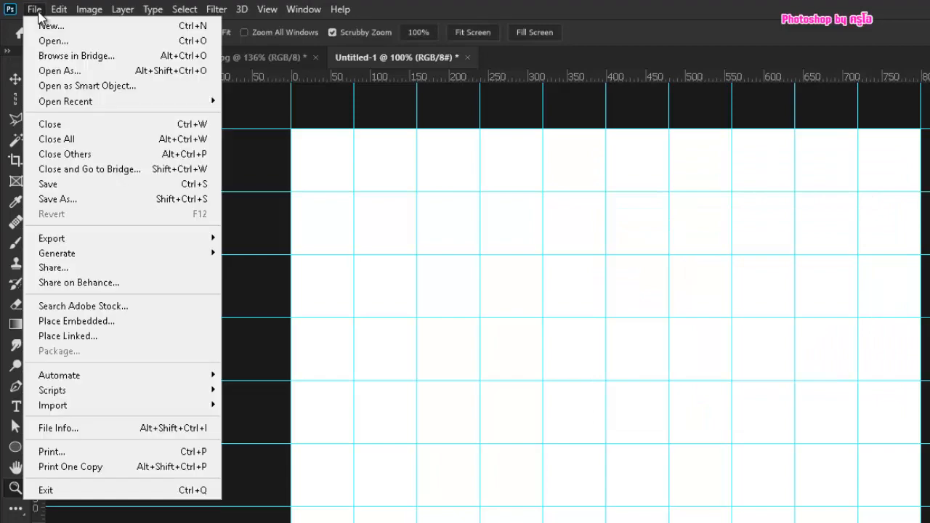
pyautogui.moveTo(59, 10)
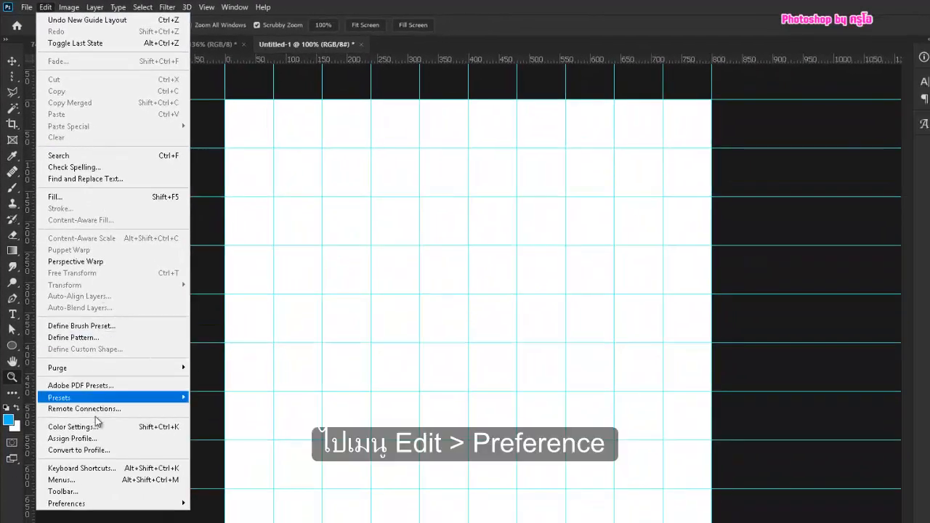
pyautogui.moveTo(90, 506)
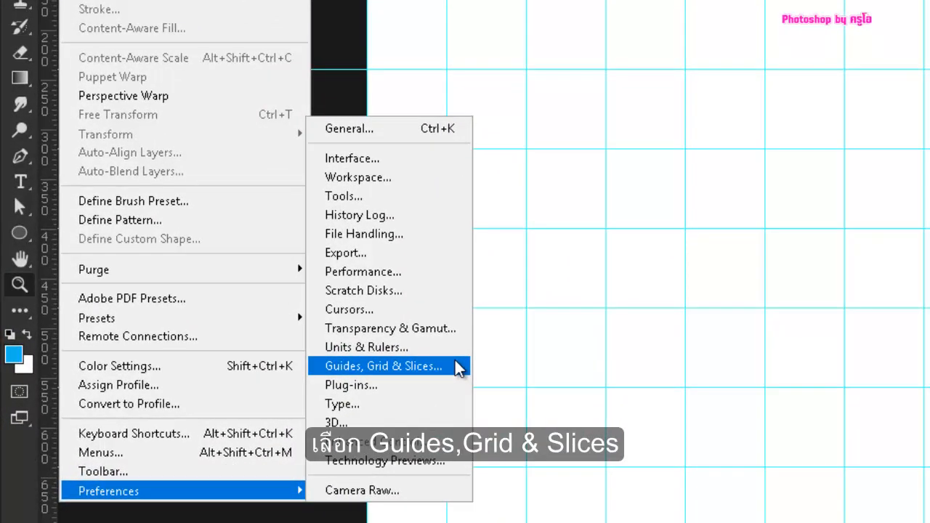
pyautogui.click(456, 366)
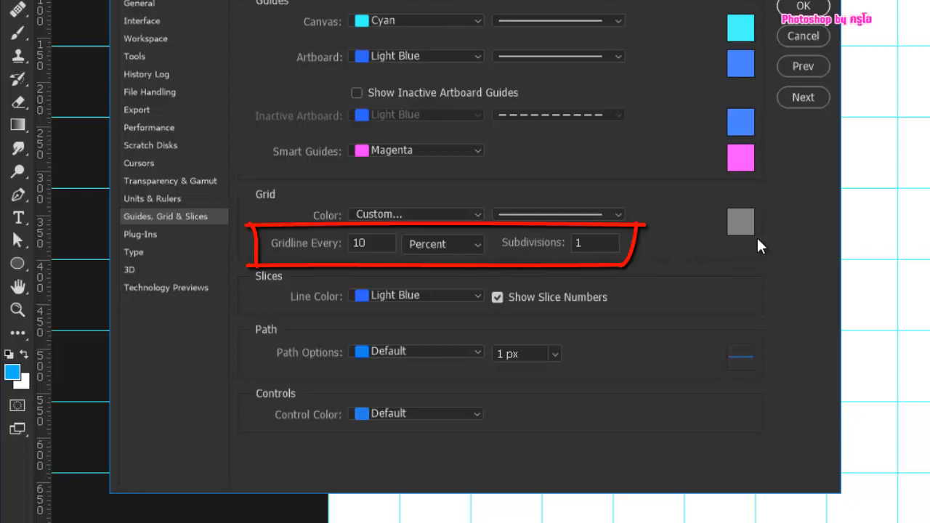
pyautogui.click(806, 7)
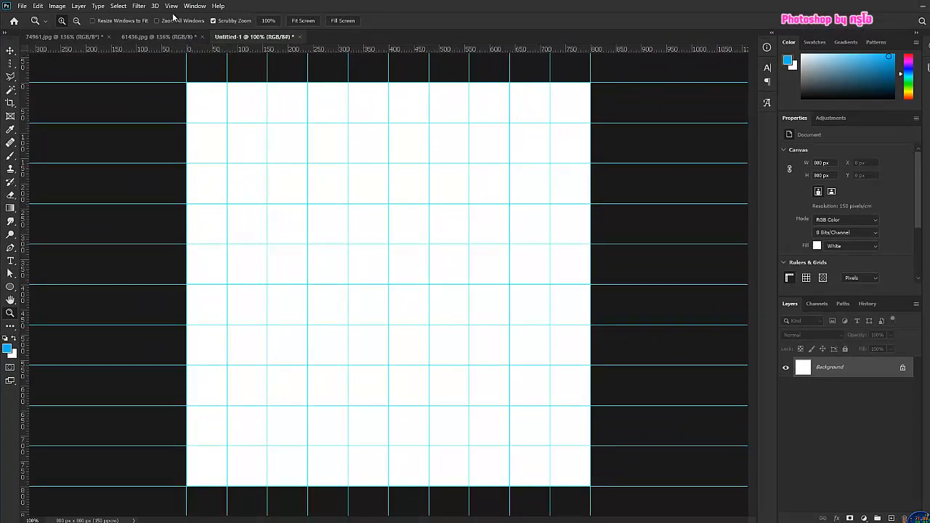
# Step: Turn on the grid display and add a new empty layer above the background
pyautogui.click(173, 7)
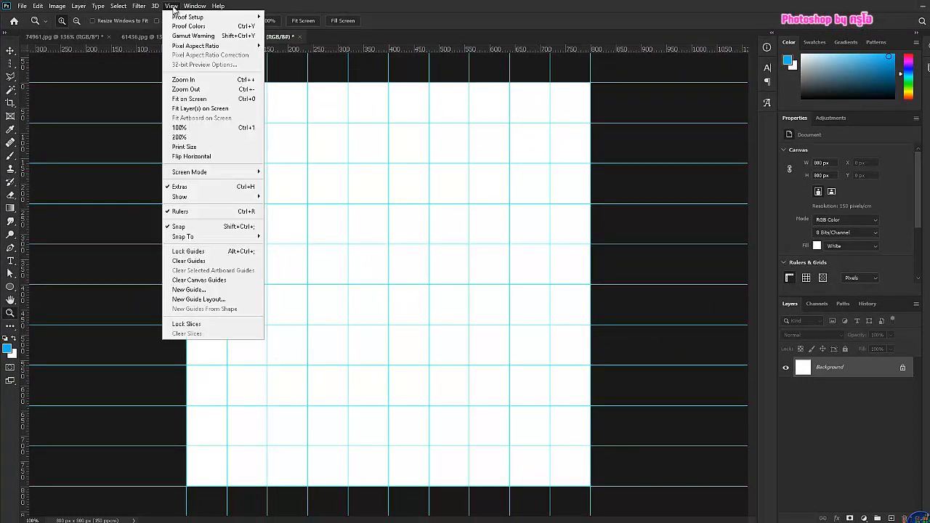
pyautogui.moveTo(199, 198)
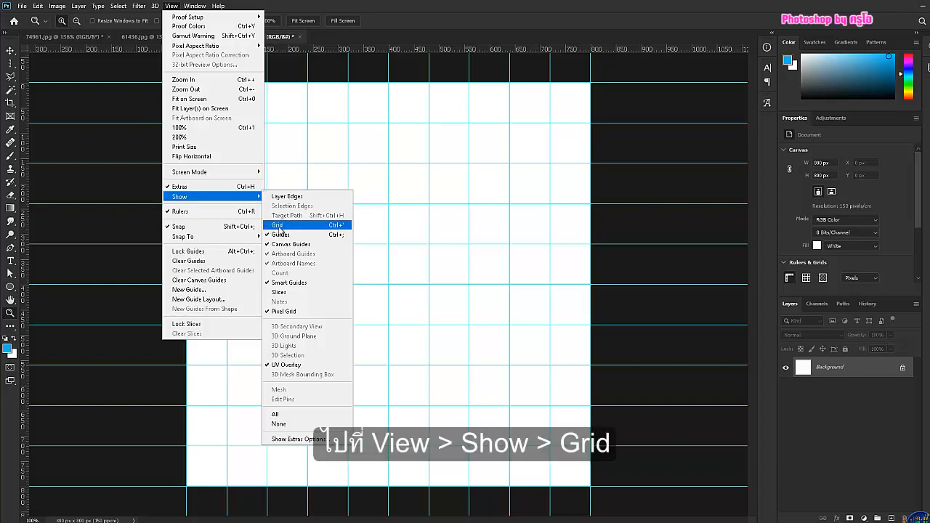
pyautogui.click(286, 226)
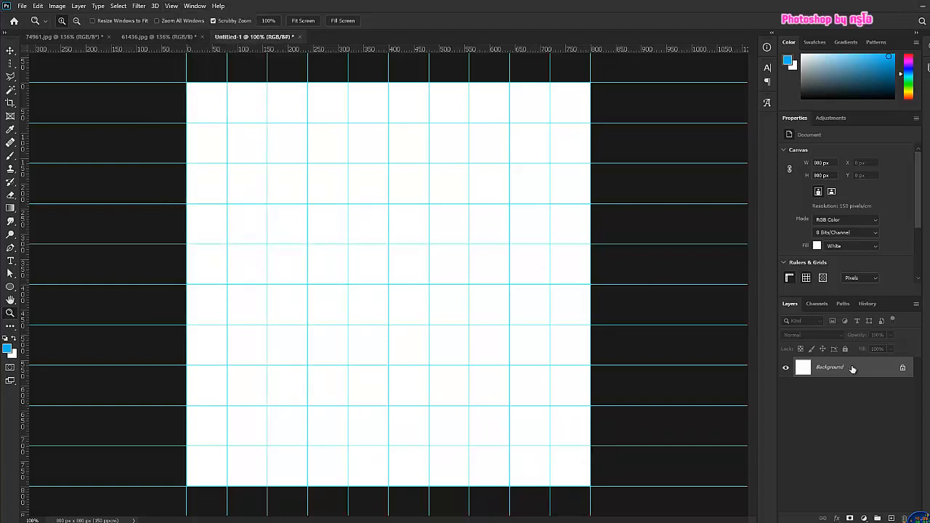
pyautogui.click(890, 518)
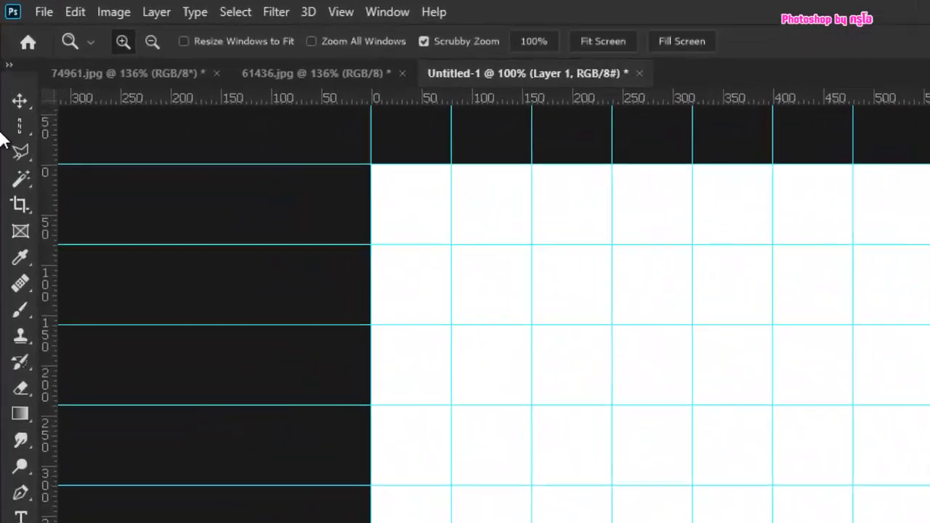
# Step: Build an additive Single Column Marquee selection along every vertical grid line, from the canvas's left edge to the 720 px line
pyautogui.click(8, 65)
pyautogui.rightClick(19, 144)
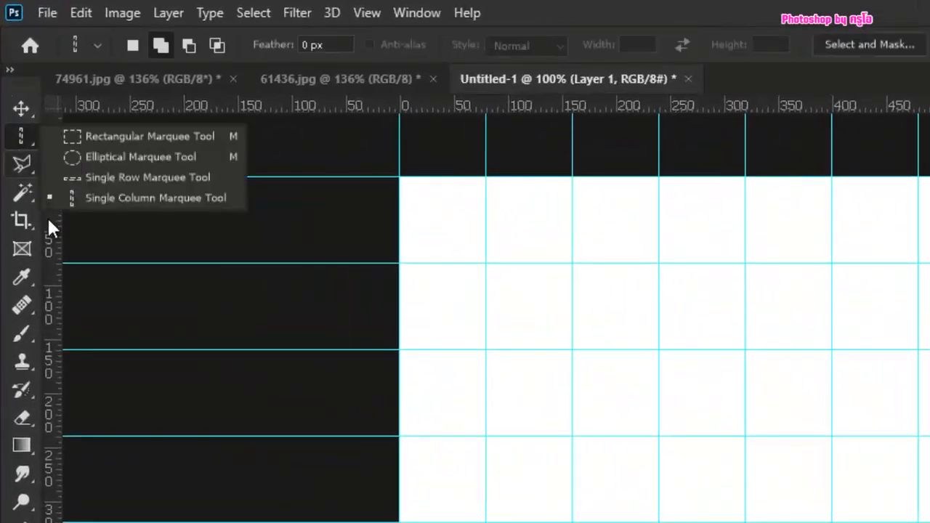
pyautogui.click(93, 198)
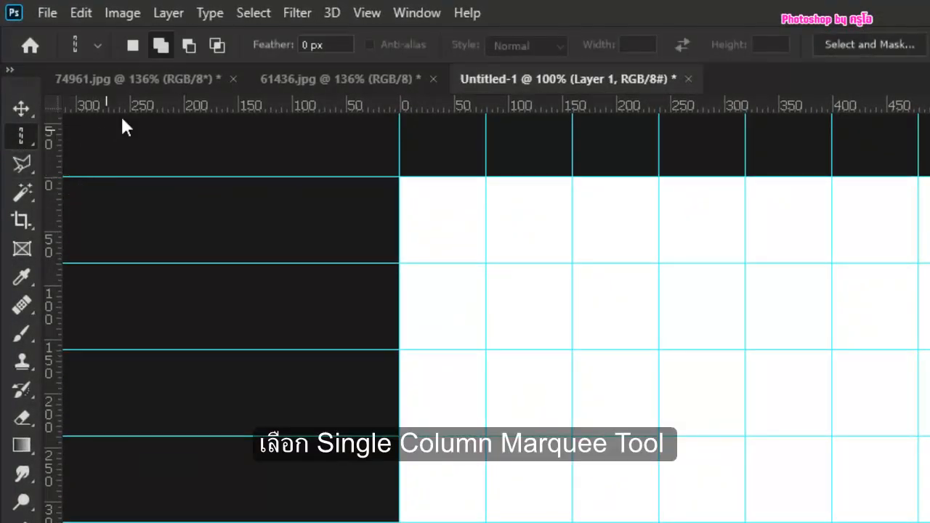
pyautogui.click(159, 47)
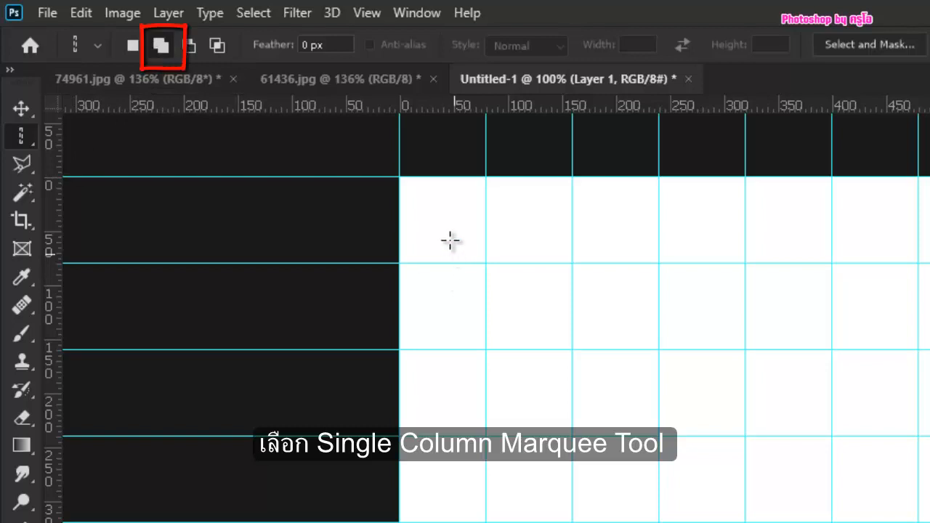
pyautogui.click(398, 176)
pyautogui.click(485, 253)
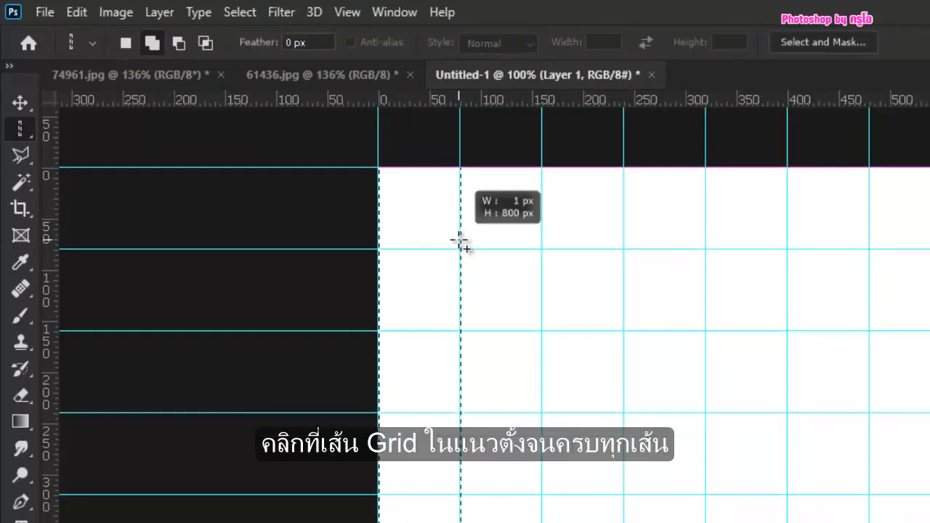
pyautogui.click(541, 251)
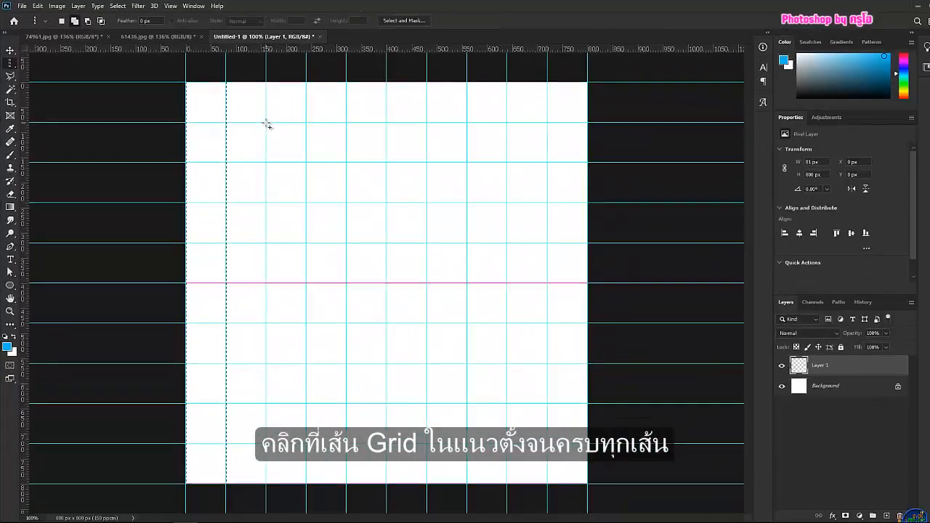
pyautogui.click(307, 136)
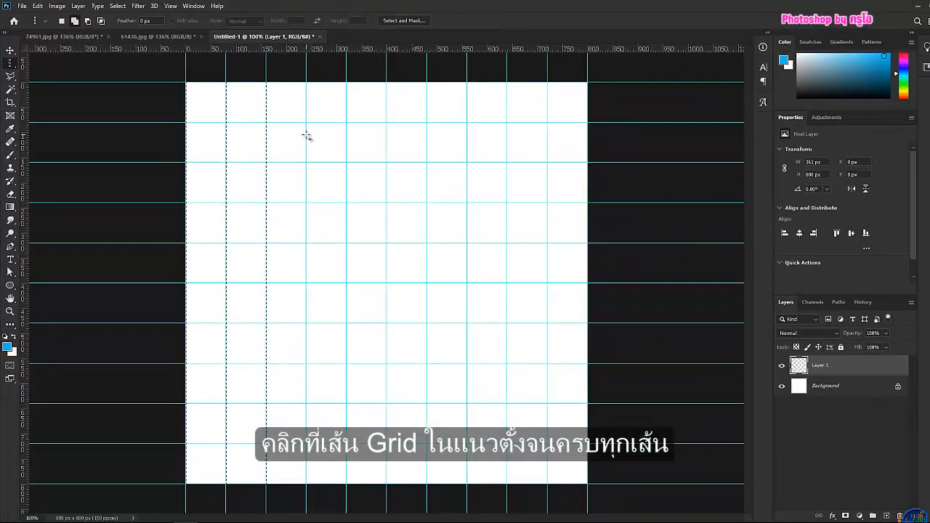
pyautogui.click(347, 141)
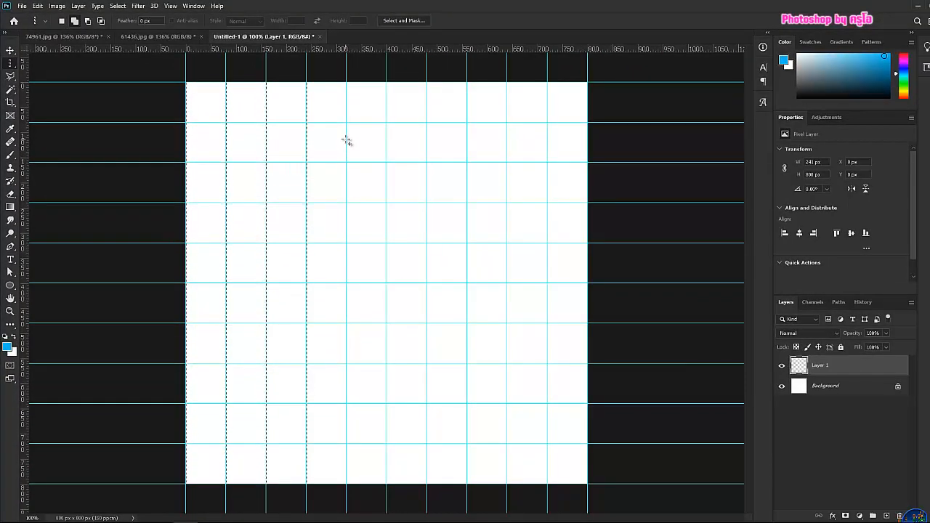
pyautogui.click(387, 143)
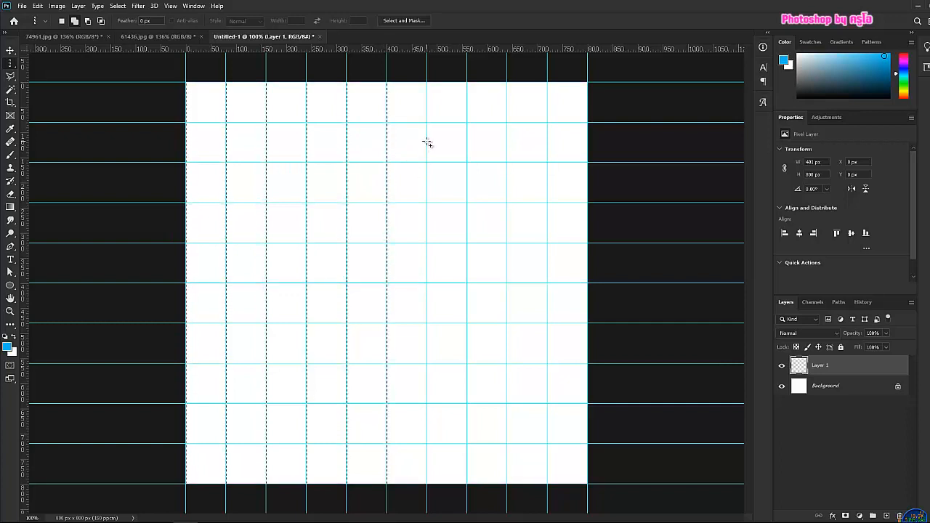
pyautogui.click(427, 143)
pyautogui.click(467, 145)
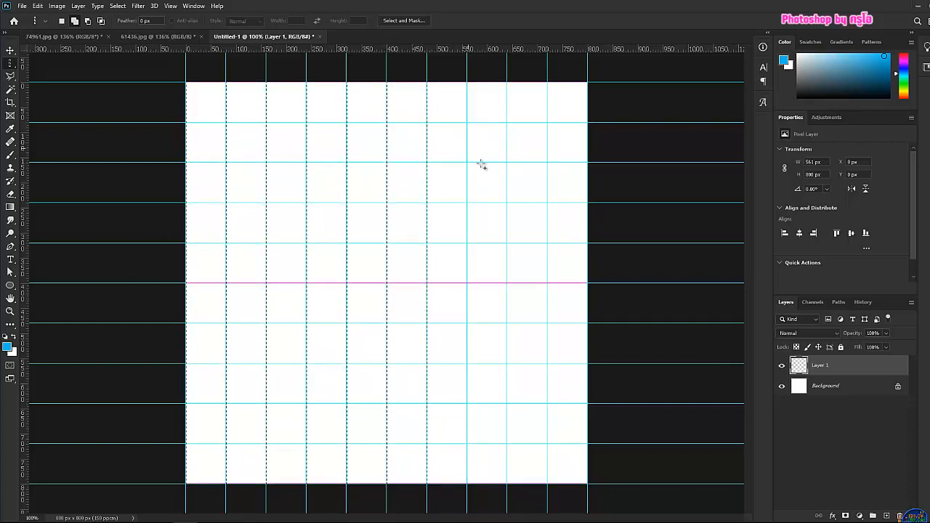
pyautogui.click(507, 150)
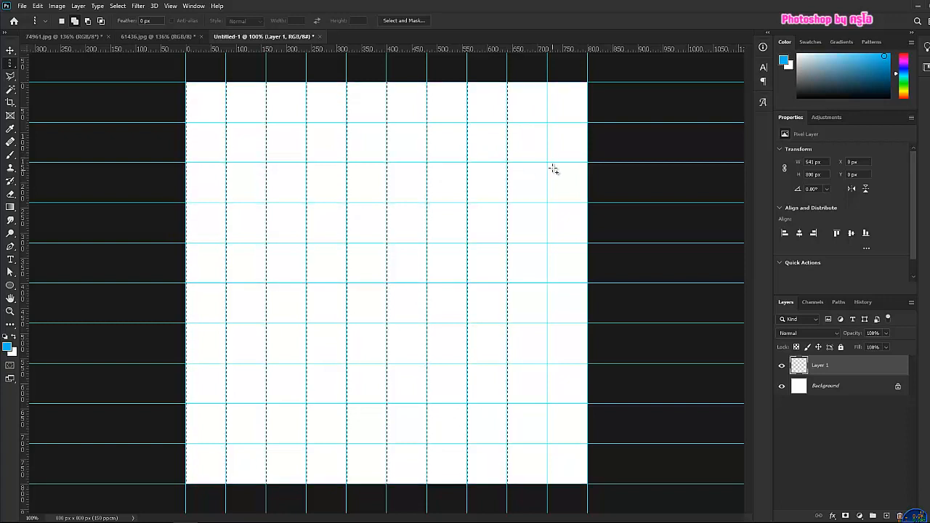
pyautogui.click(547, 155)
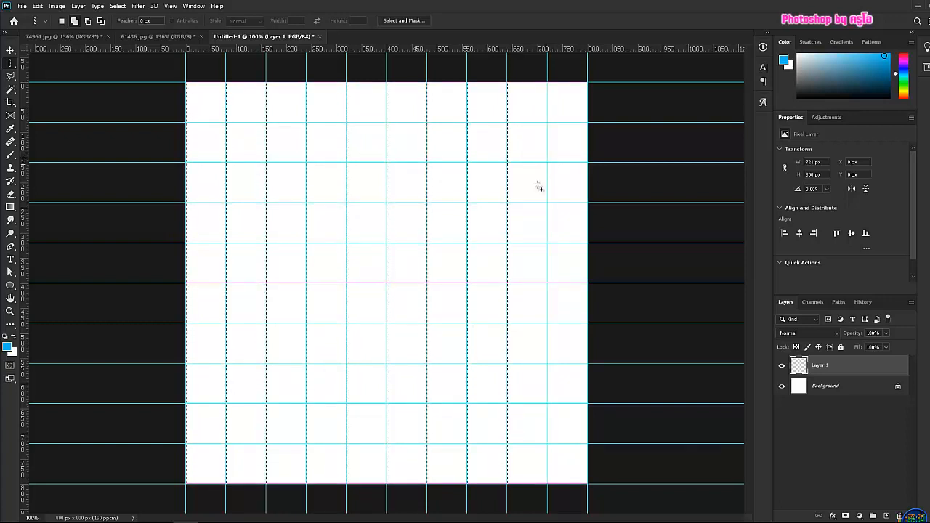
# Step: Add Single Row Marquee selections along every horizontal grid line, from the canvas's top edge to its bottom edge, to the existing column selection
pyautogui.click(10, 66)
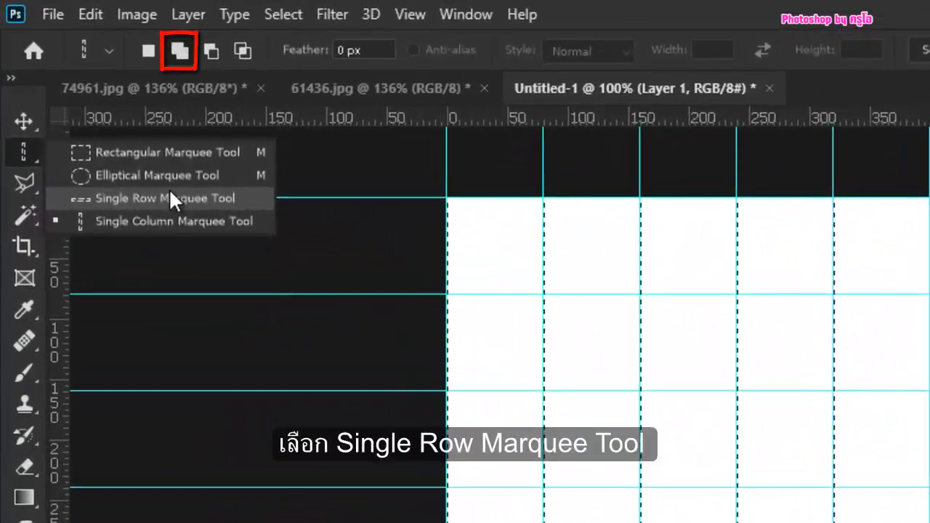
pyautogui.click(170, 195)
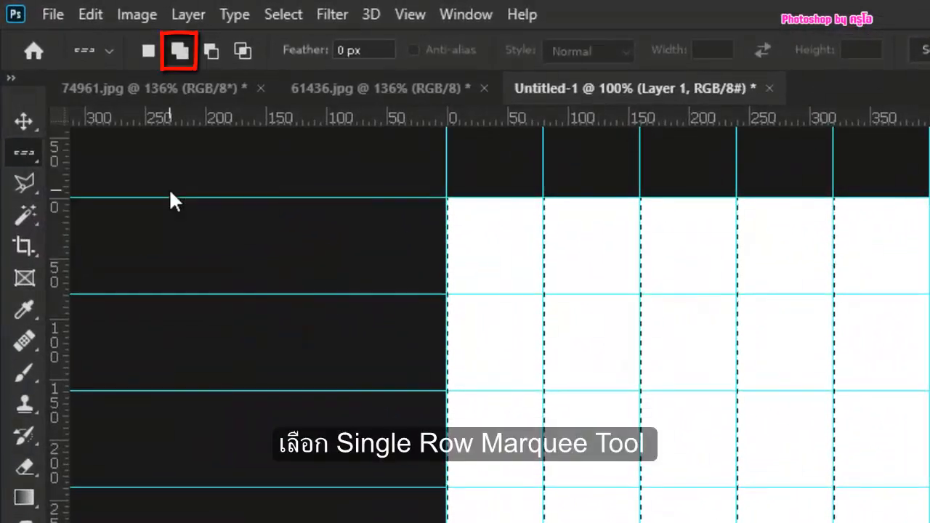
pyautogui.click(181, 54)
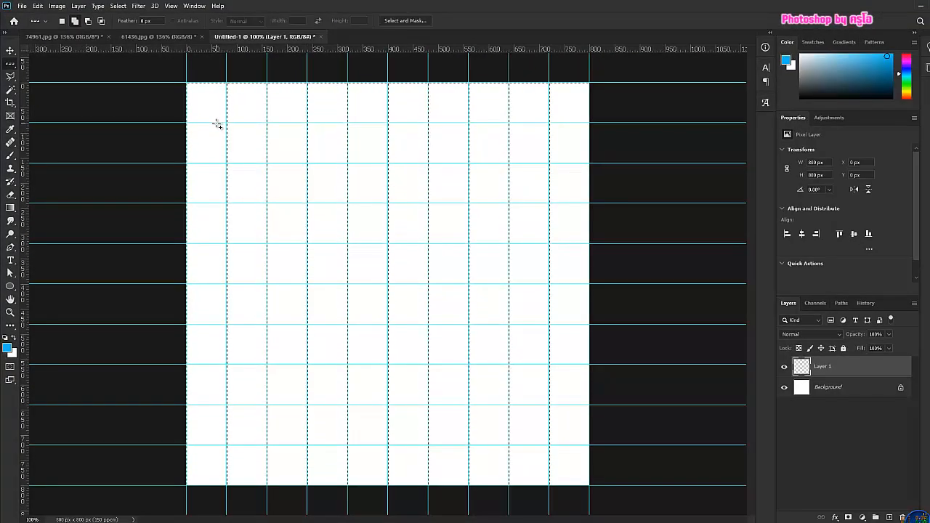
pyautogui.click(217, 123)
pyautogui.click(217, 163)
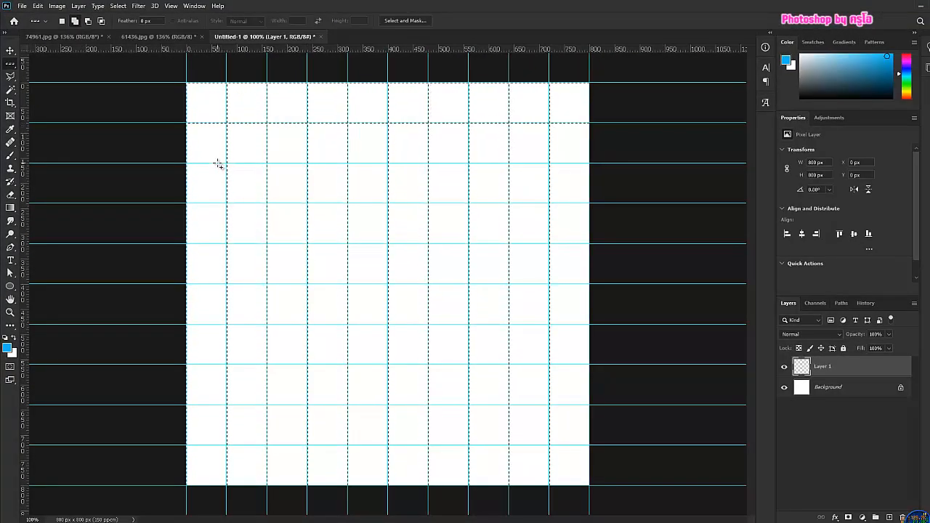
pyautogui.click(213, 204)
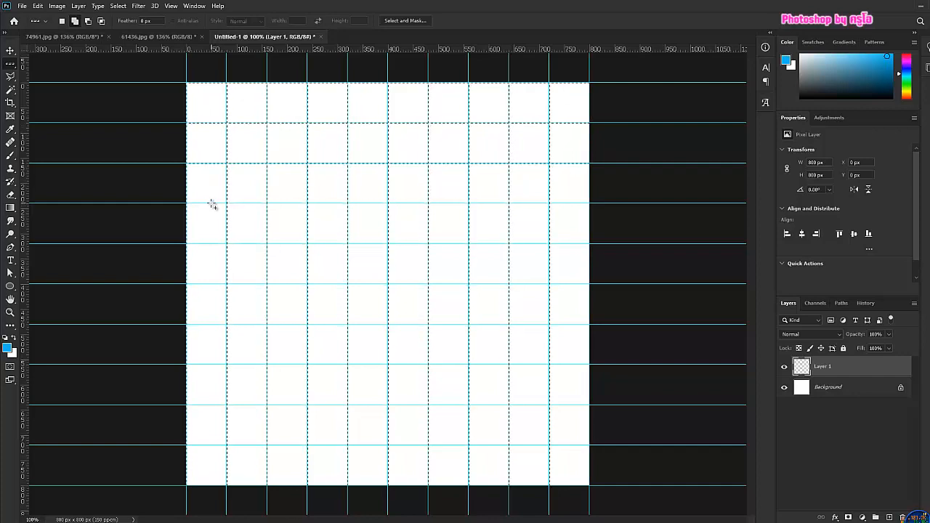
pyautogui.click(213, 244)
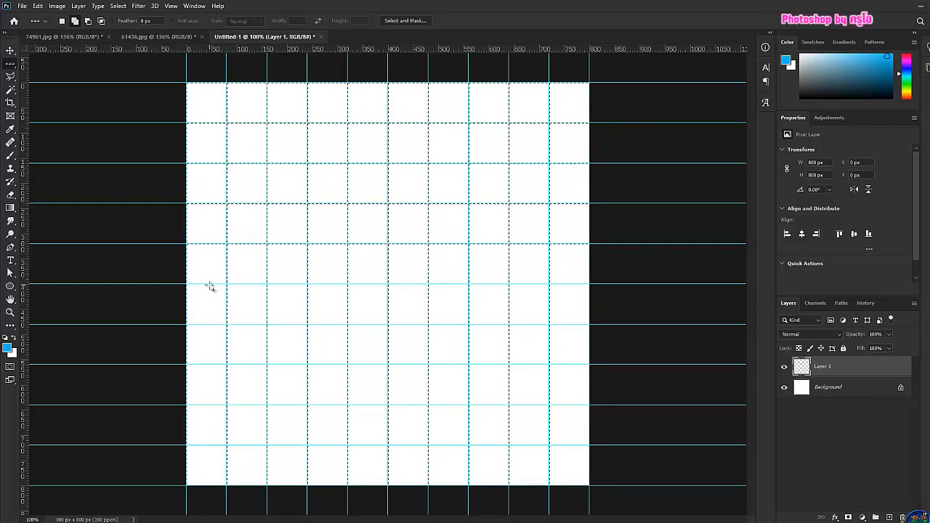
pyautogui.click(209, 283)
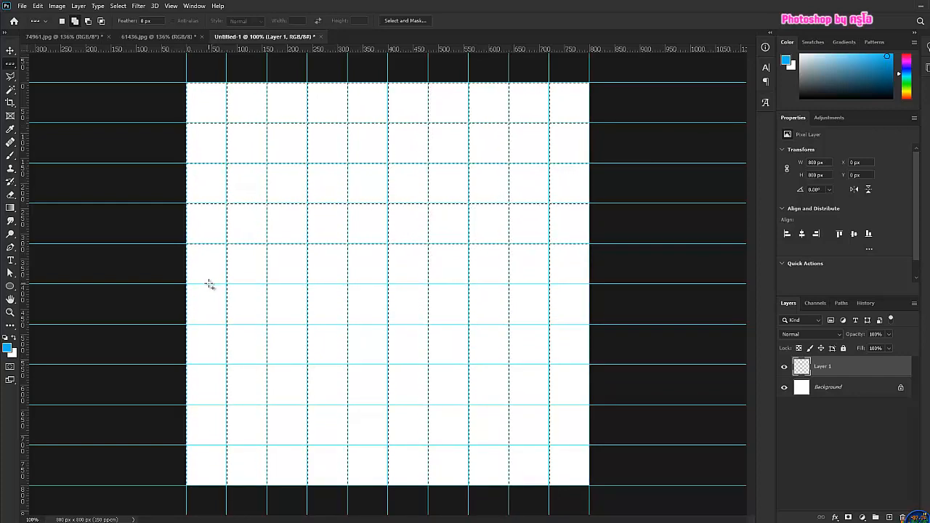
pyautogui.click(208, 324)
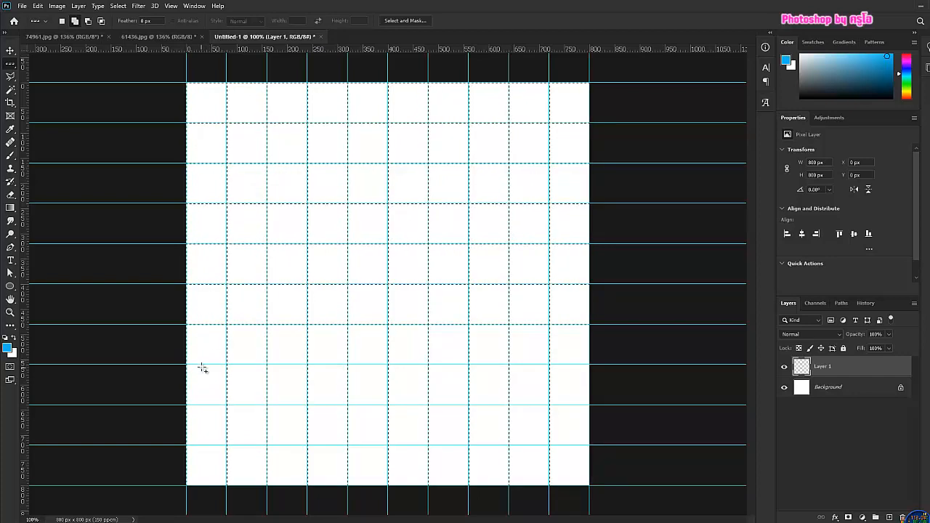
pyautogui.click(203, 364)
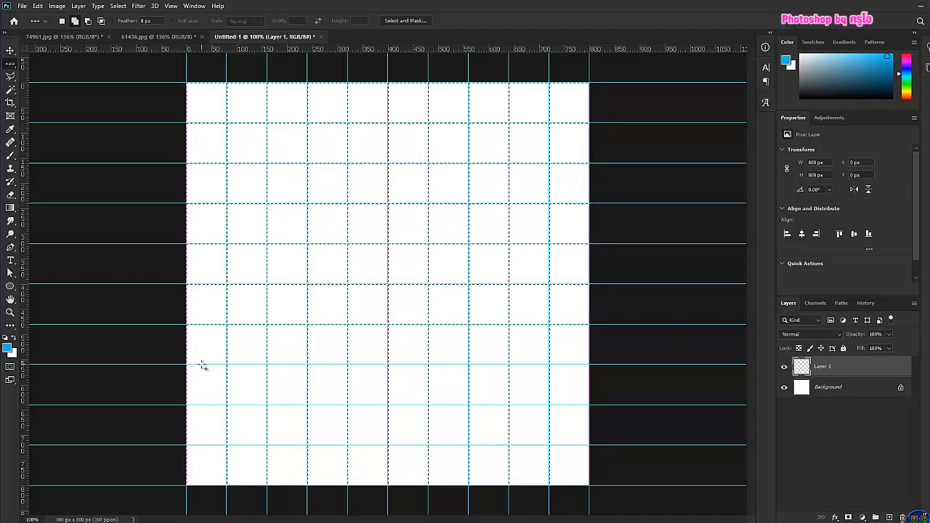
pyautogui.click(200, 405)
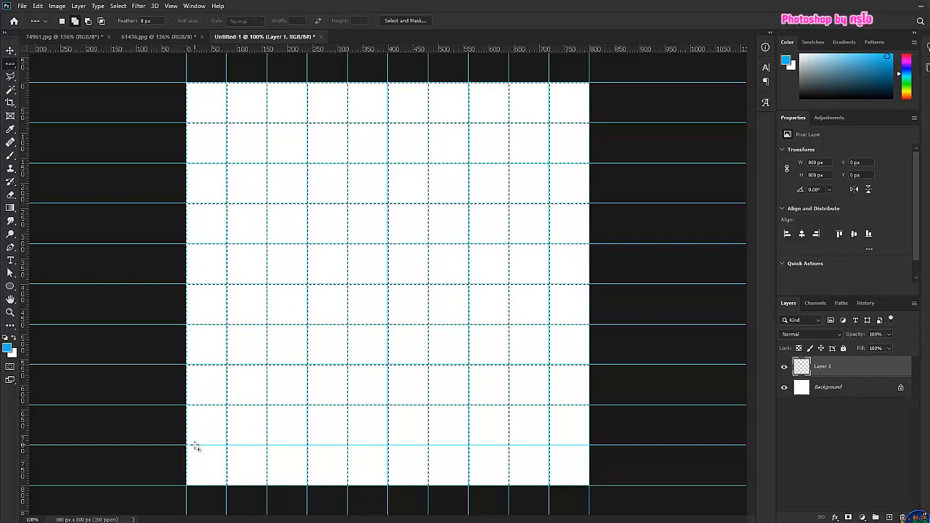
pyautogui.click(196, 446)
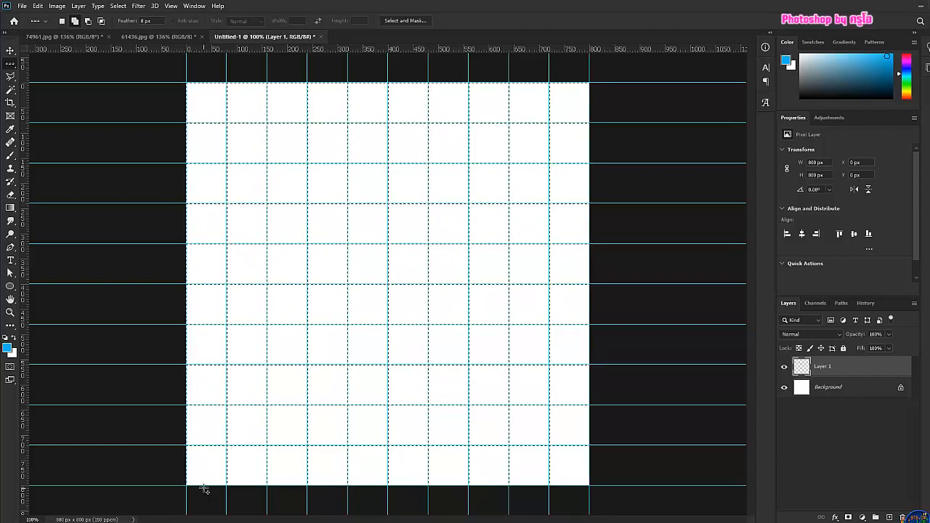
pyautogui.click(204, 487)
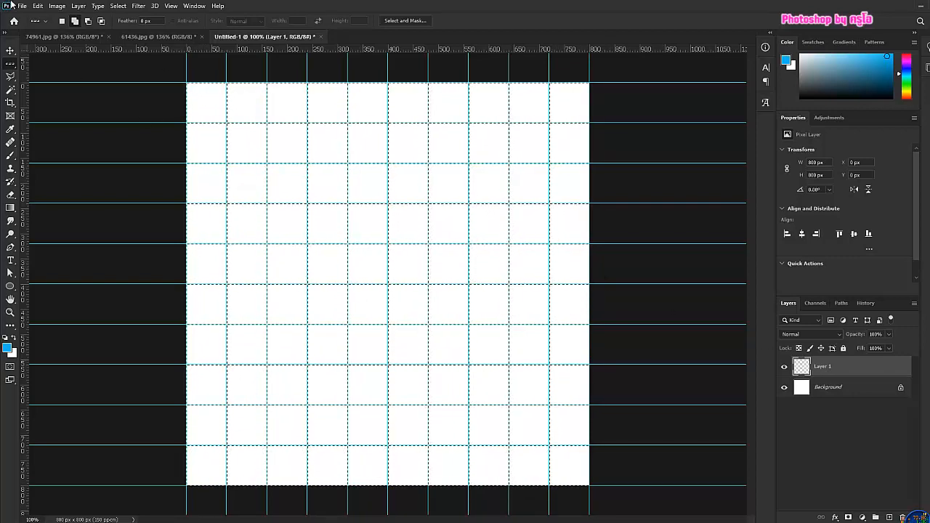
# Step: Fill the grid-line selection on Layer 1 with Black in Normal mode at 100% opacity, and deselect
pyautogui.click(37, 6)
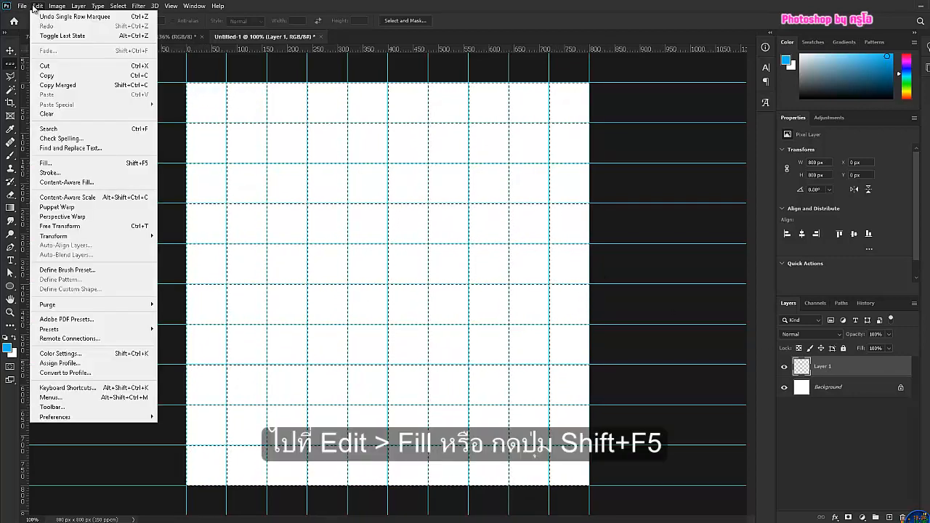
pyautogui.click(43, 166)
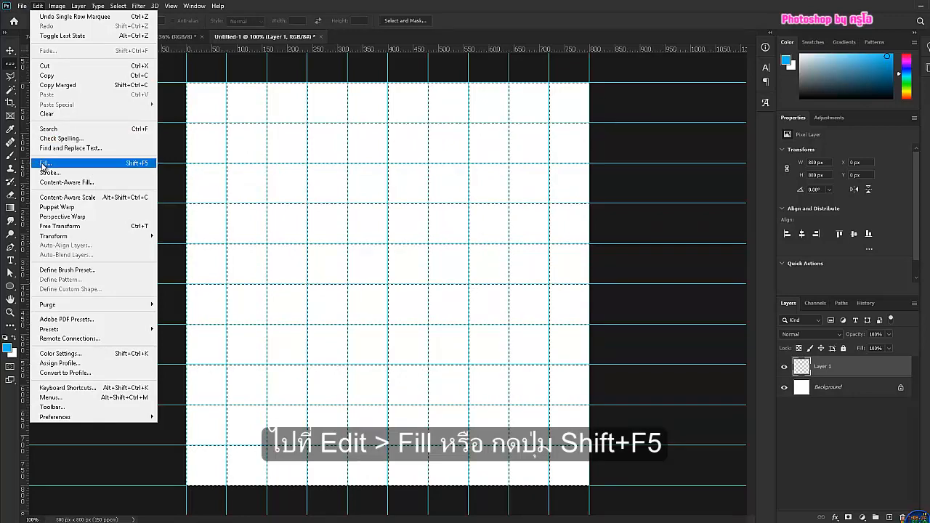
pyautogui.click(617, 154)
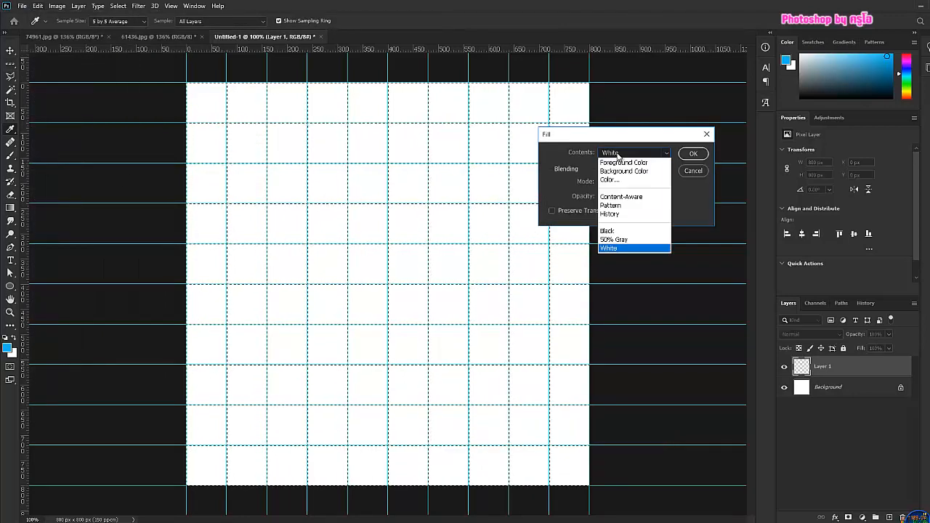
pyautogui.click(630, 232)
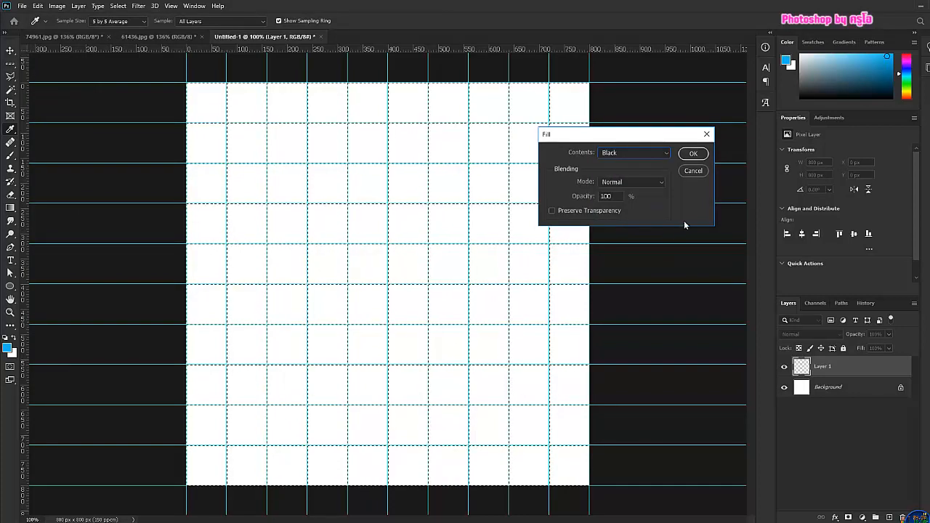
pyautogui.click(692, 154)
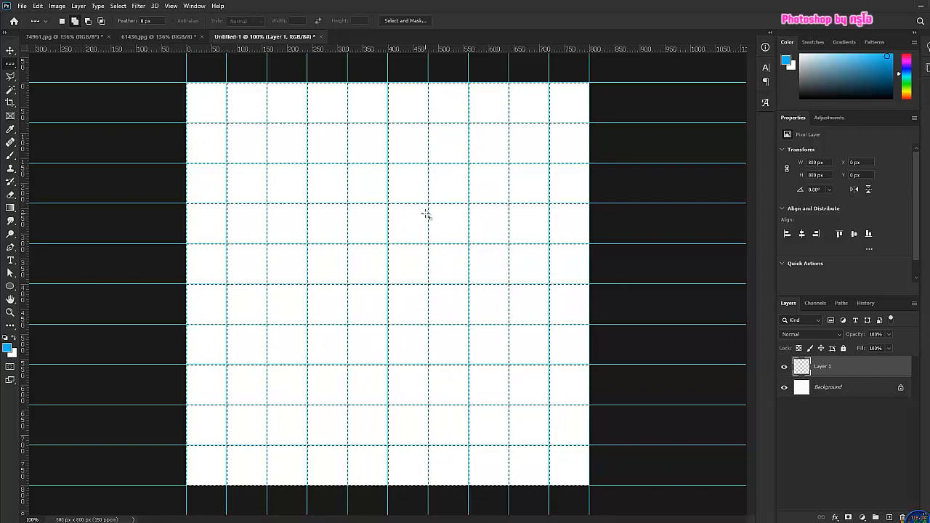
pyautogui.hotkey('ctrl', 'd')
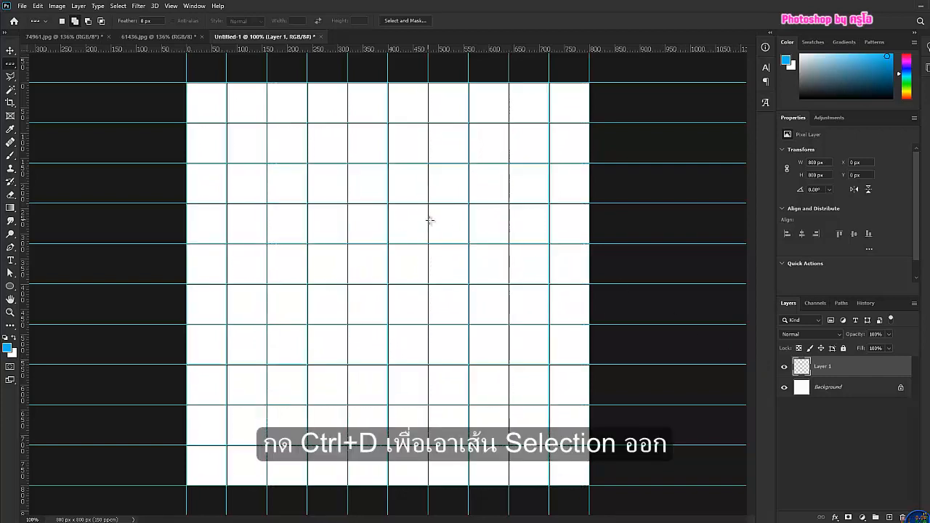
# Step: Hide the grid and the guides so only the black lines drawn on the layer show
pyautogui.click(189, 7)
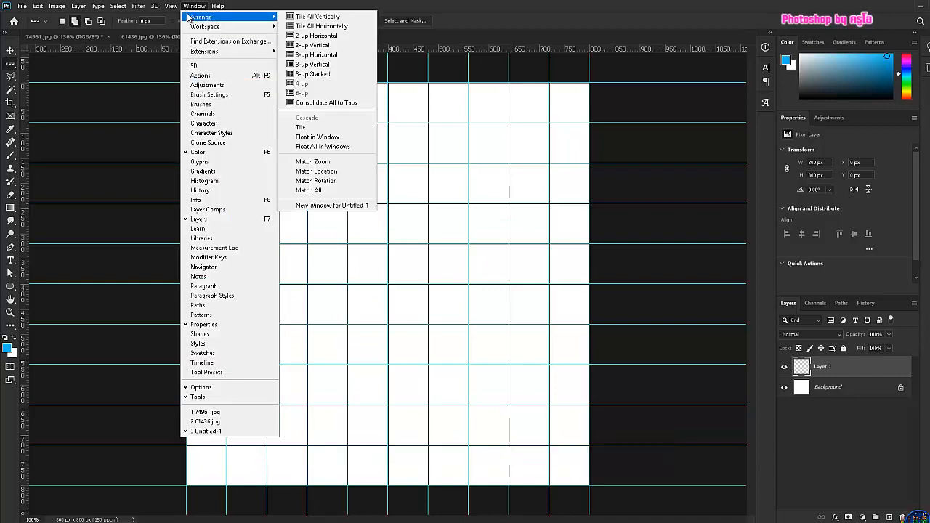
pyautogui.moveTo(172, 7)
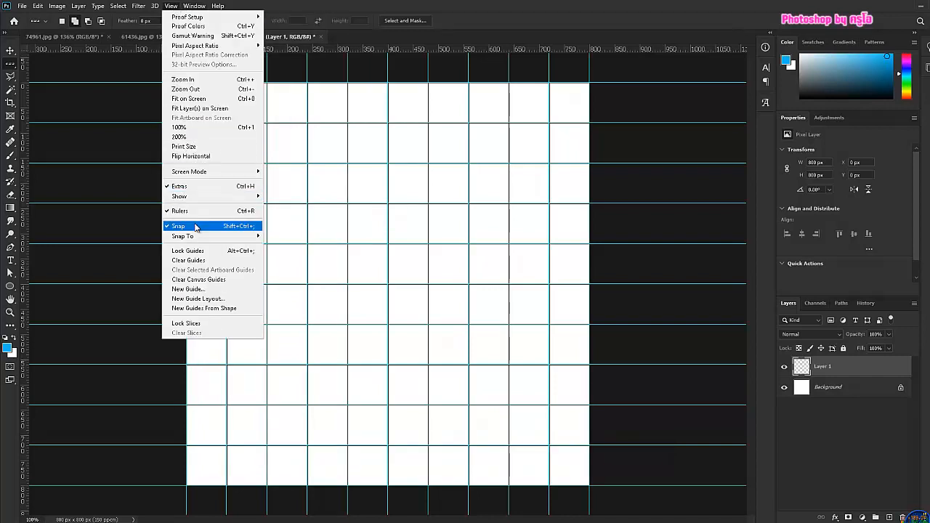
pyautogui.moveTo(215, 201)
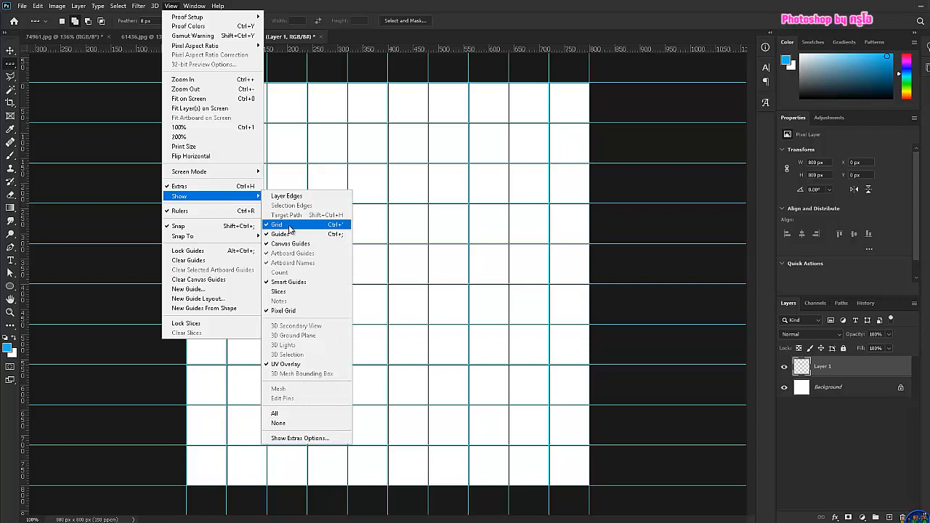
pyautogui.click(289, 225)
pyautogui.click(171, 7)
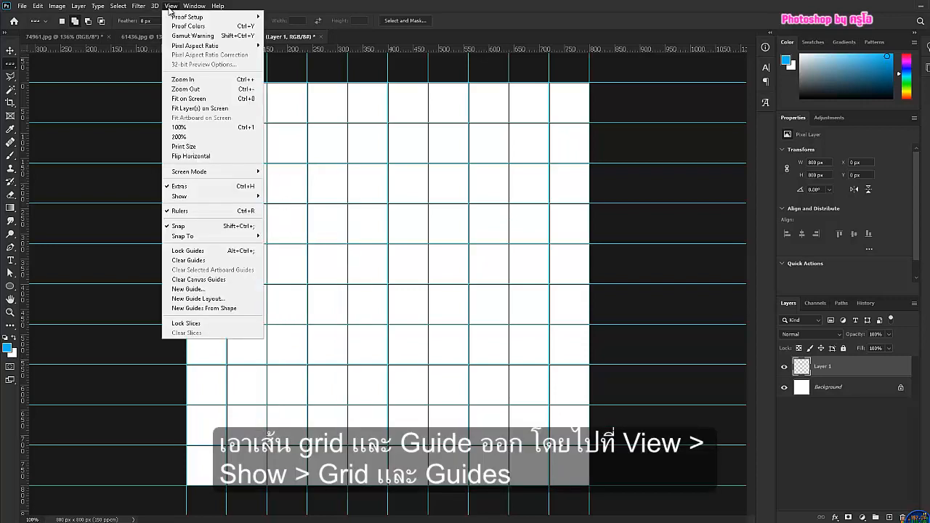
pyautogui.moveTo(183, 196)
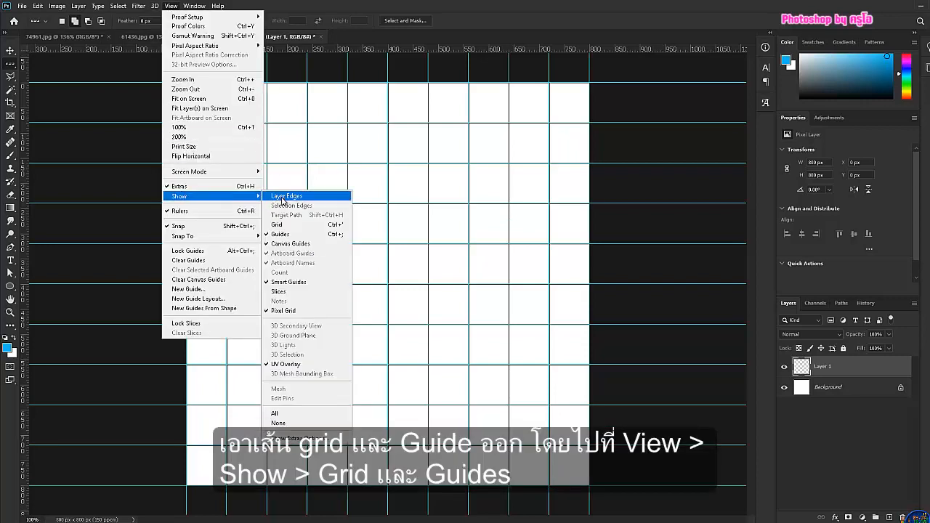
pyautogui.click(282, 232)
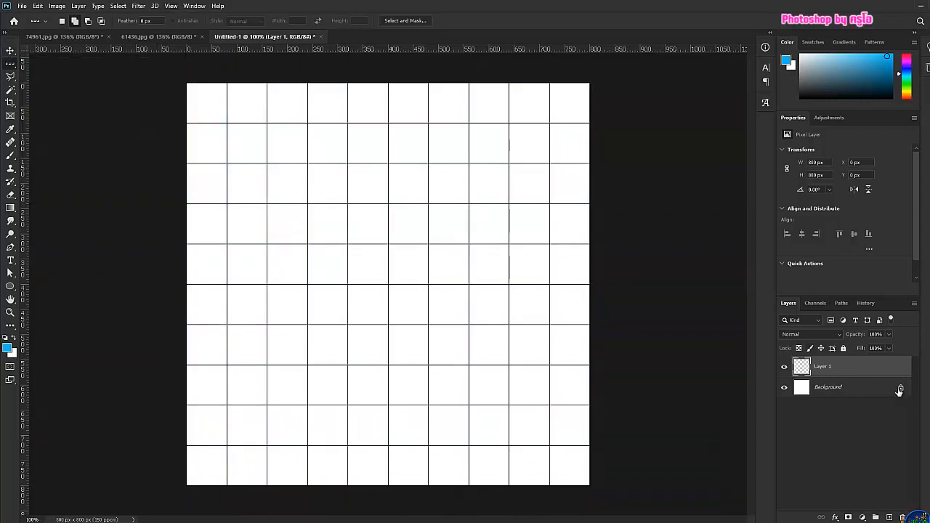
# Step: Float the 74961.jpg document in its own window and copy its photo into the Untitled-1 grid document with the Move tool
pyautogui.click(38, 36)
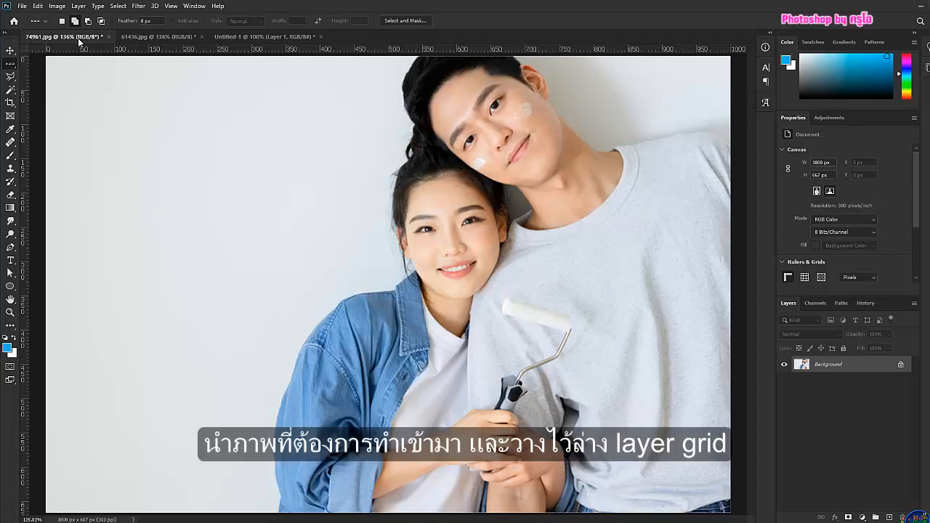
pyautogui.moveTo(79, 41); pyautogui.dragTo(394, 173)
pyautogui.click(135, 38)
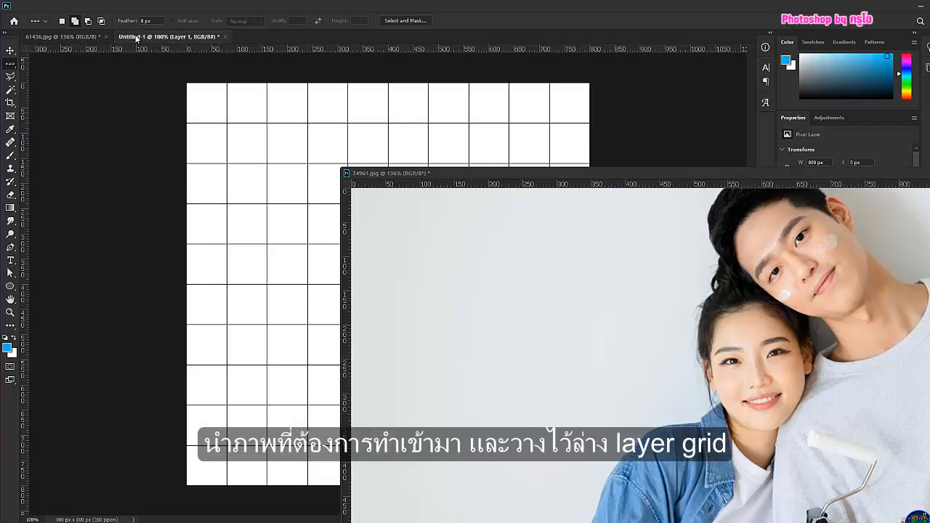
pyautogui.click(10, 51)
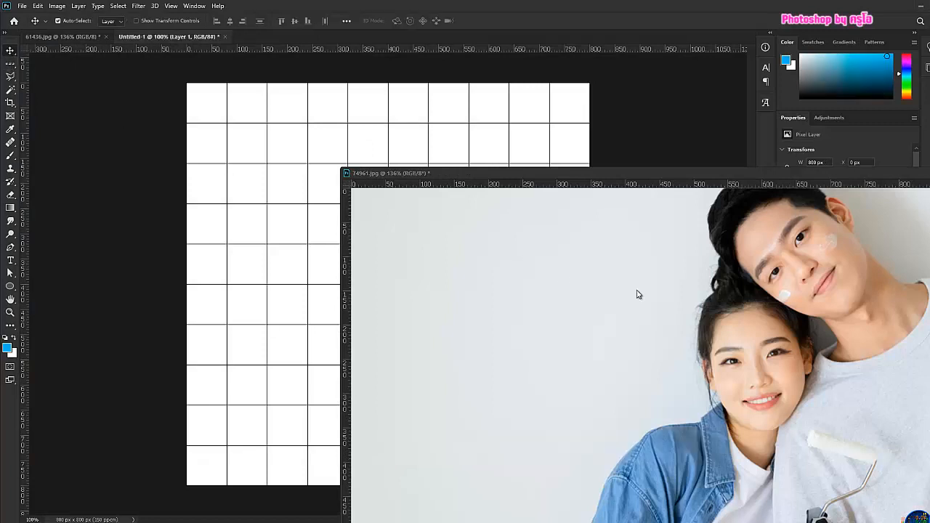
pyautogui.moveTo(752, 251); pyautogui.dragTo(278, 150)
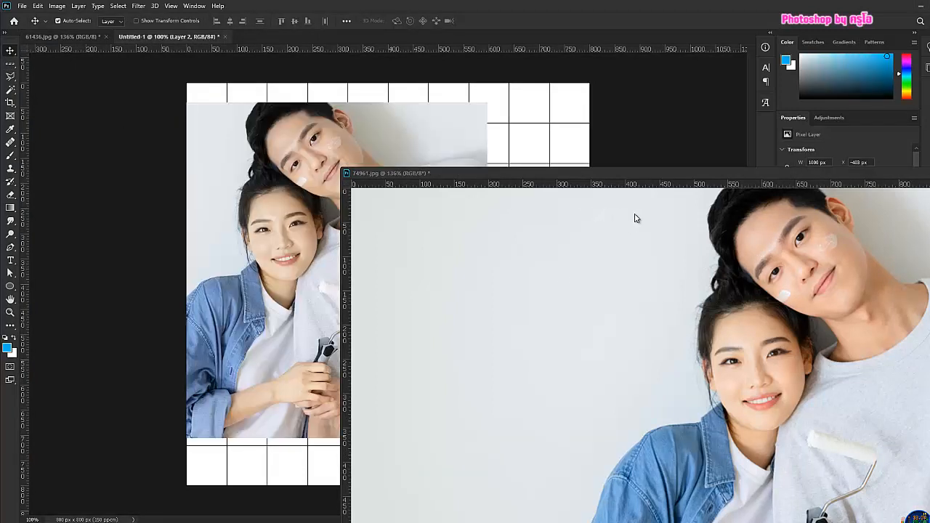
# Step: Dock the 74961.jpg window back among the document tabs and place the photo layer beneath the grid-line layer in Untitled-1
pyautogui.moveTo(784, 174); pyautogui.dragTo(504, 121)
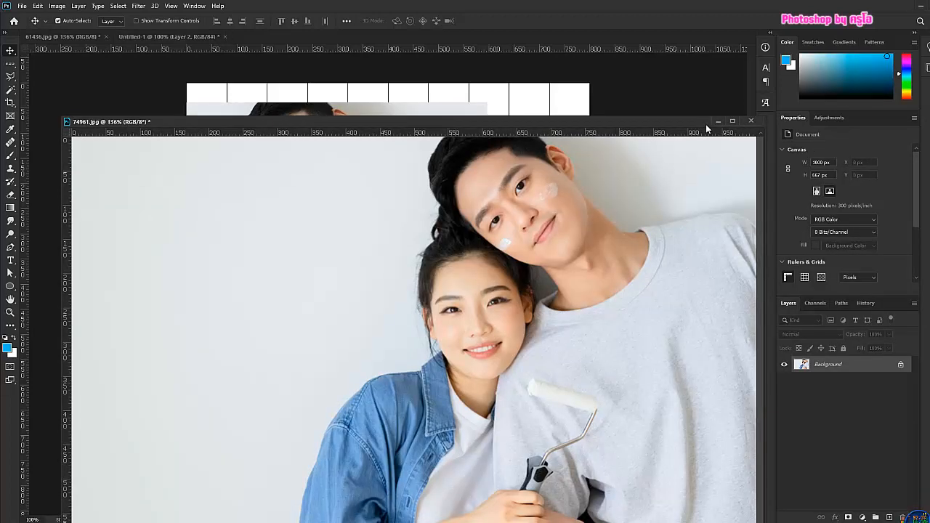
pyautogui.moveTo(654, 122); pyautogui.dragTo(654, 37)
pyautogui.click(143, 33)
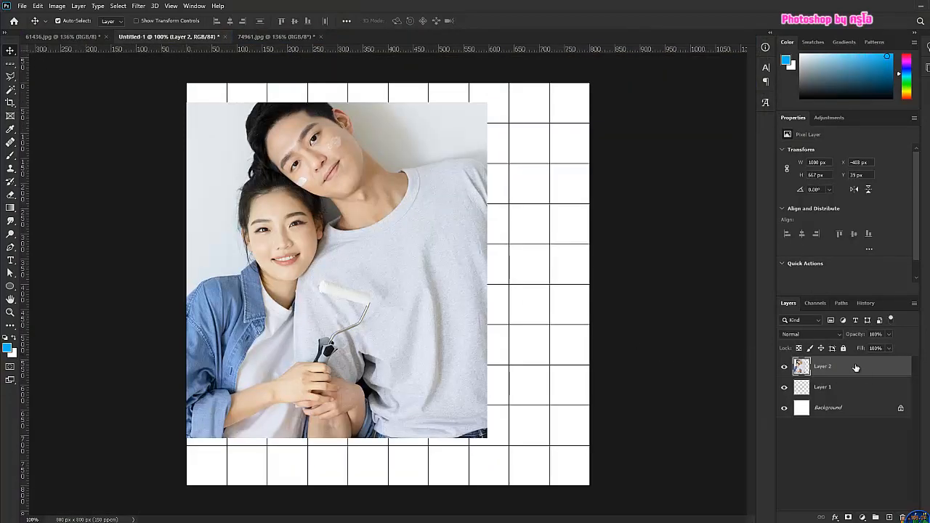
pyautogui.moveTo(856, 369); pyautogui.dragTo(846, 393)
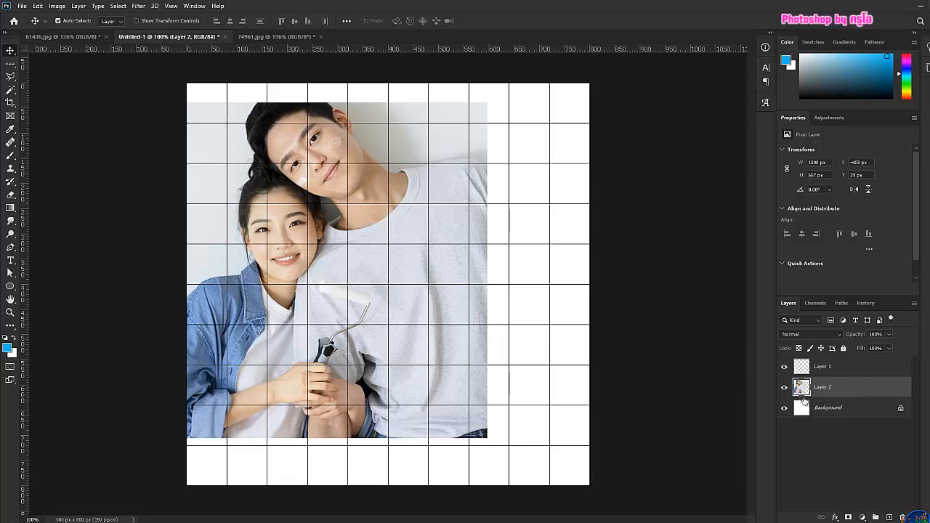
pyautogui.hotkey('ctrl', 't')
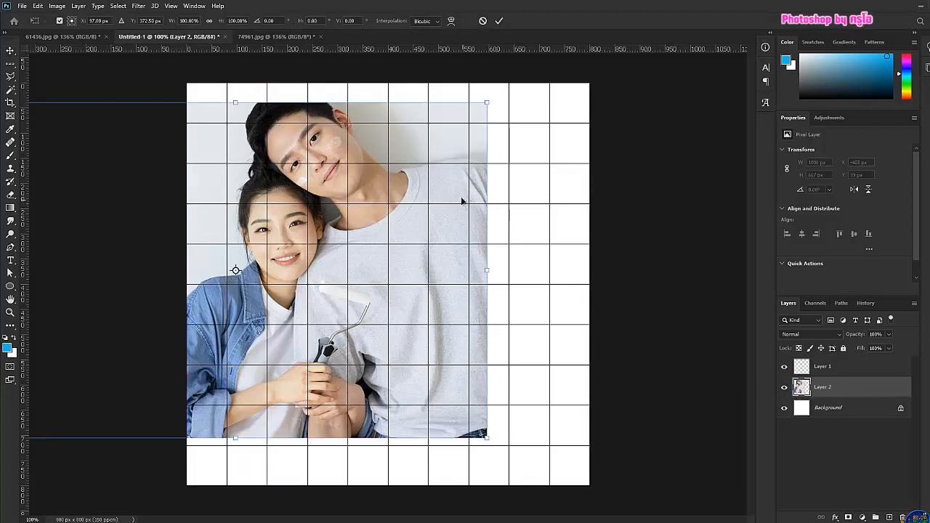
pyautogui.moveTo(61, 125); pyautogui.dragTo(119, 106)
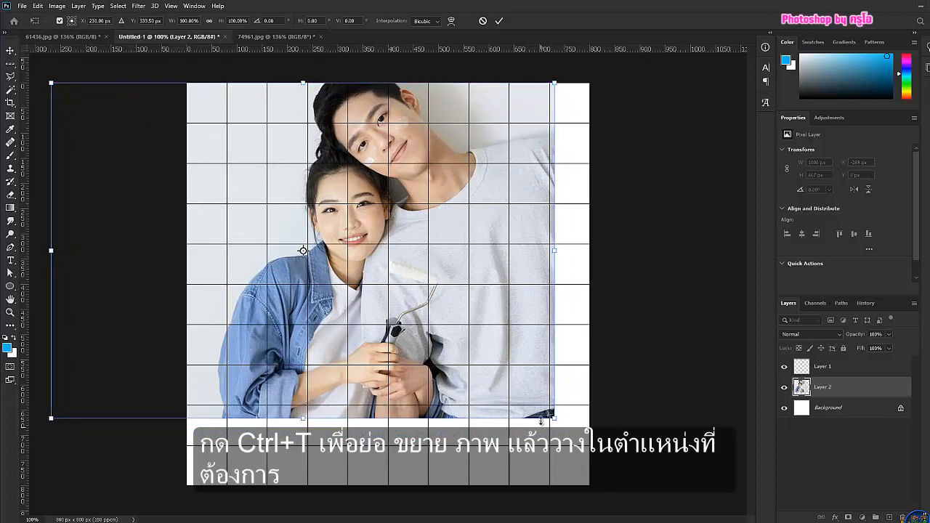
pyautogui.moveTo(554, 419); pyautogui.dragTo(585, 456)
pyautogui.moveTo(677, 515); pyautogui.dragTo(651, 428)
pyautogui.click(482, 21)
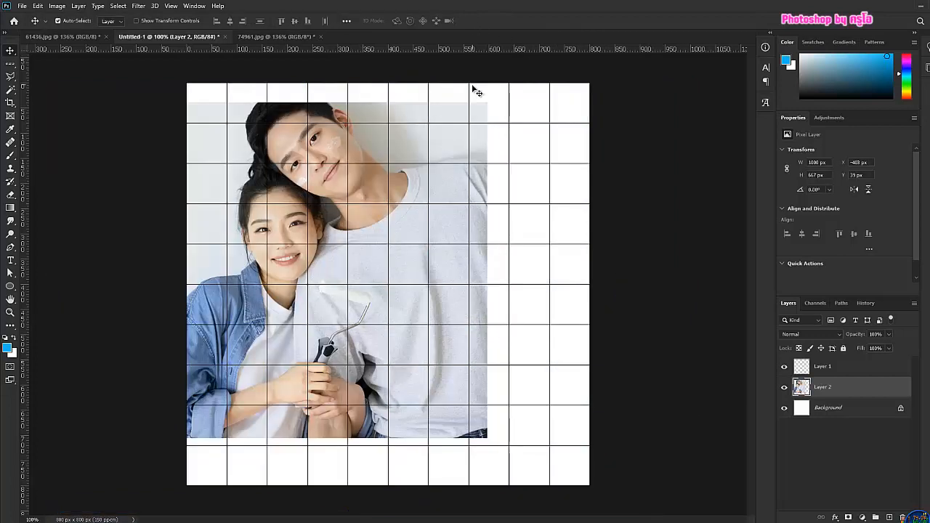
# Step: Scale the couple's photo layer to about 132% so it covers the whole canvas, shift it left, and apply the transform
pyautogui.hotkey('ctrl', 't')
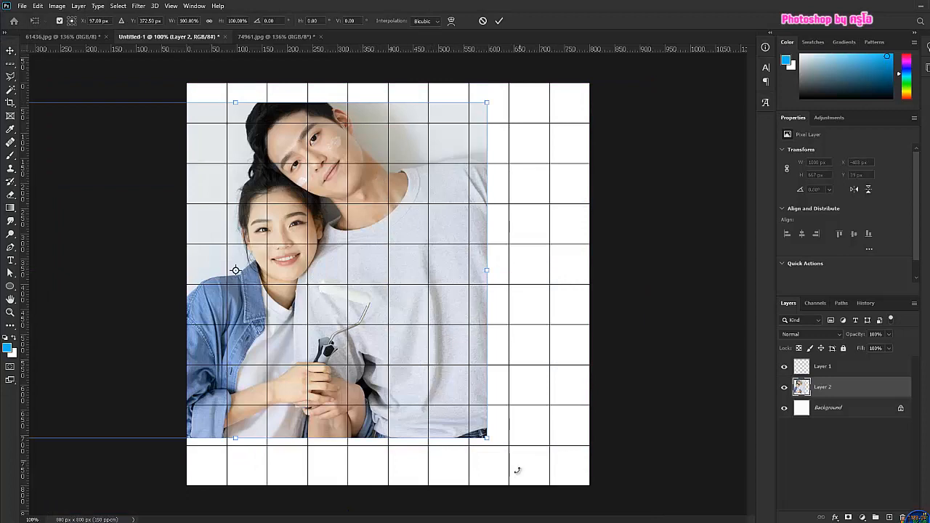
pyautogui.moveTo(495, 439); pyautogui.dragTo(632, 507)
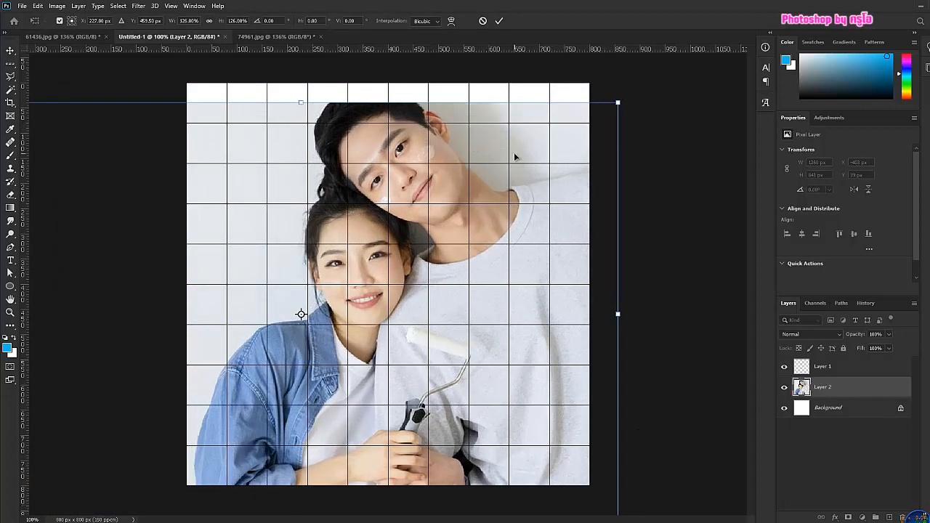
pyautogui.moveTo(618, 101); pyautogui.dragTo(648, 78)
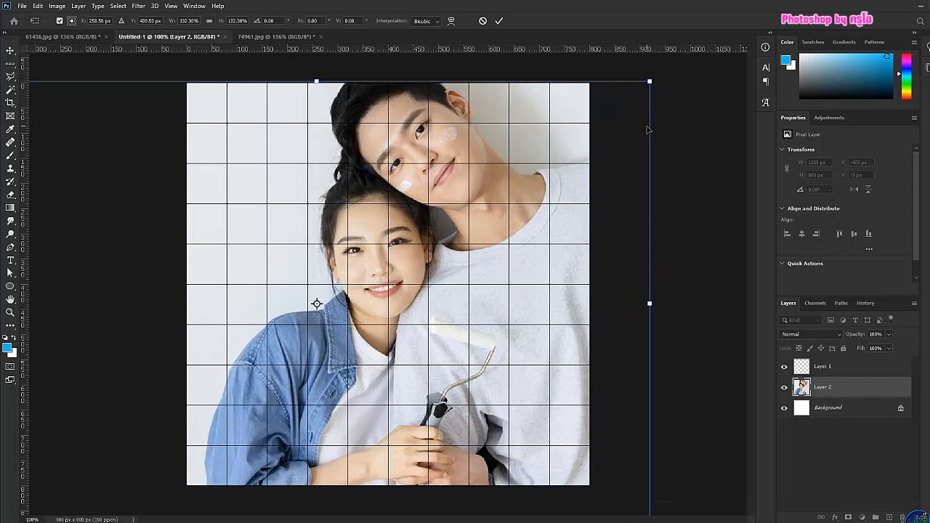
pyautogui.moveTo(630, 130); pyautogui.dragTo(585, 120)
pyautogui.click(498, 21)
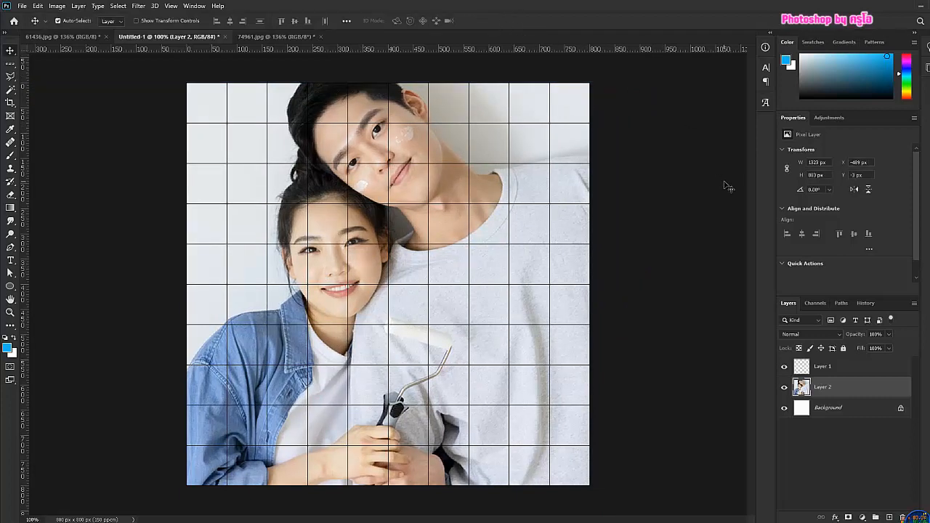
# Step: Rename Layer 1, which holds the black lines, as grid
pyautogui.click(842, 369)
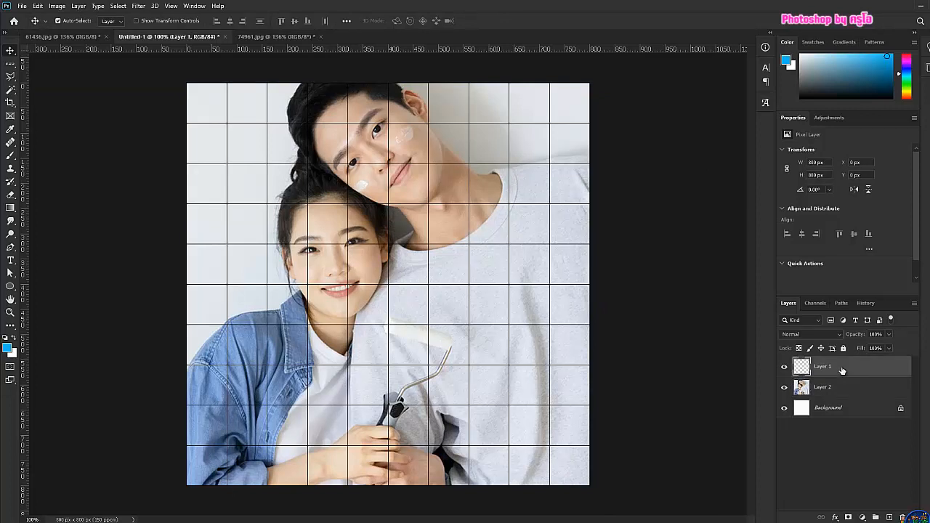
pyautogui.doubleClick(821, 366)
pyautogui.write('grid')
pyautogui.press('Return')
# Step: Add a new empty layer directly above the photo layer, Layer 2
pyautogui.click(862, 389)
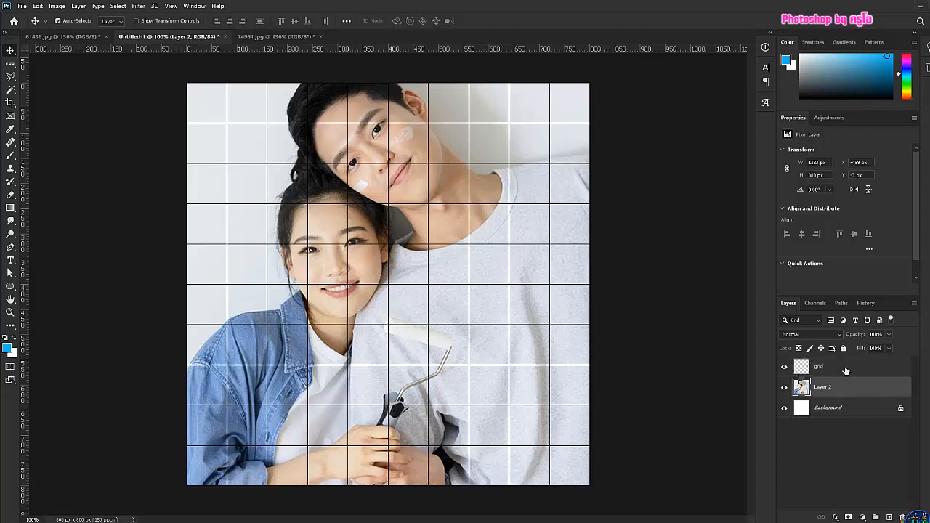
pyautogui.click(846, 372)
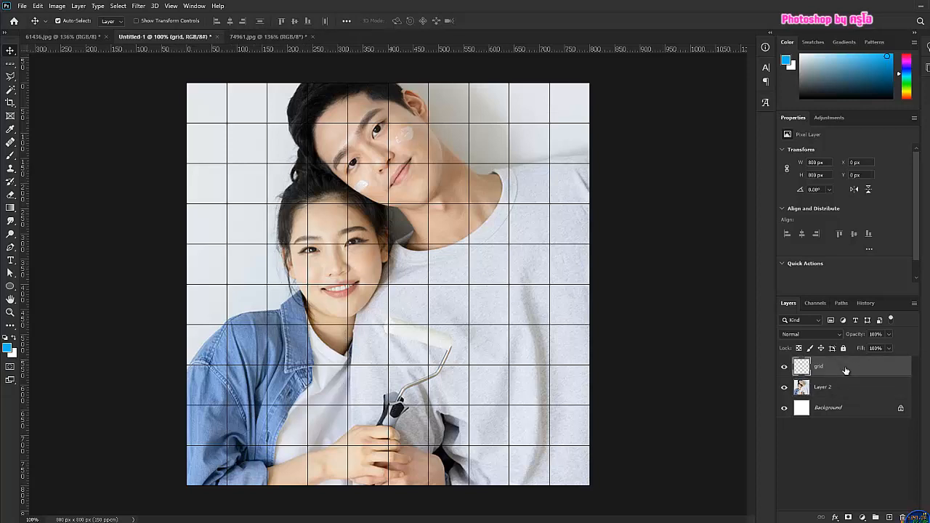
pyautogui.click(835, 389)
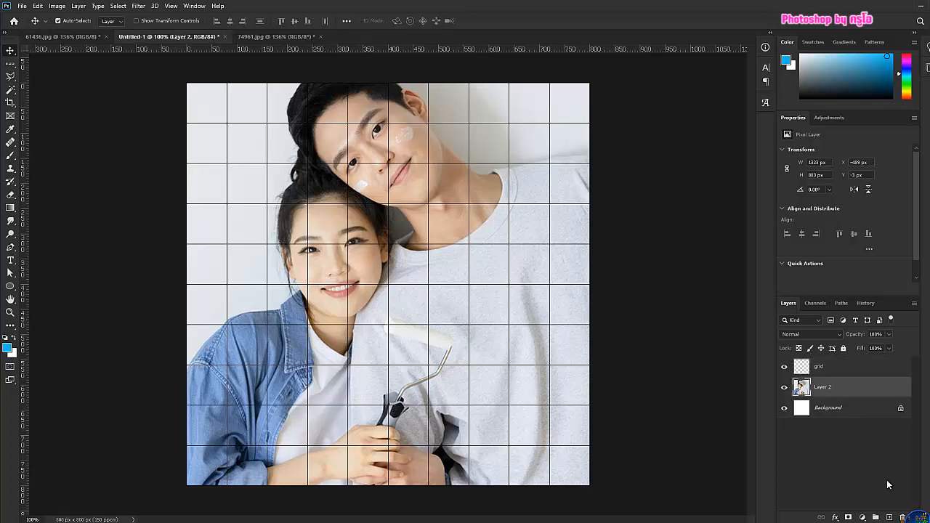
pyautogui.click(889, 518)
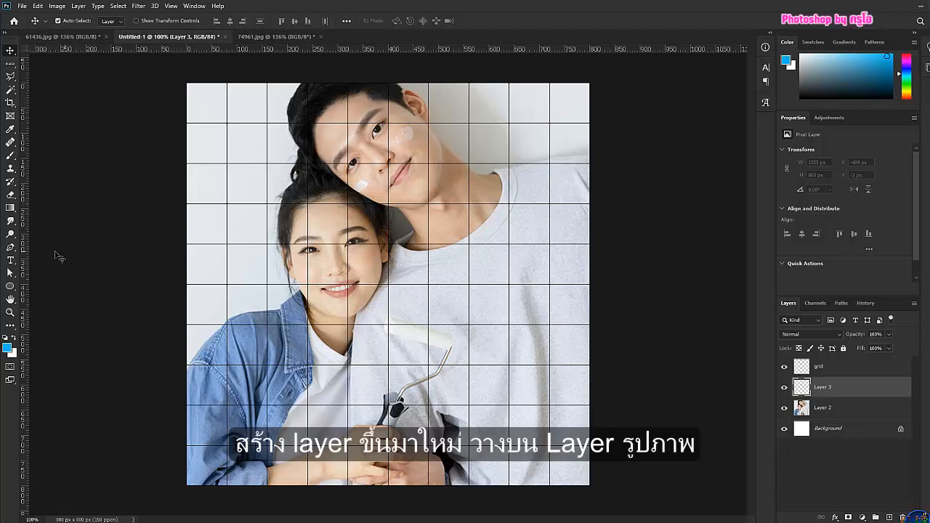
# Step: Activate the Magic Wand tool in Add to selection mode, try it on the empty layer, and clear that selection
pyautogui.click(11, 92)
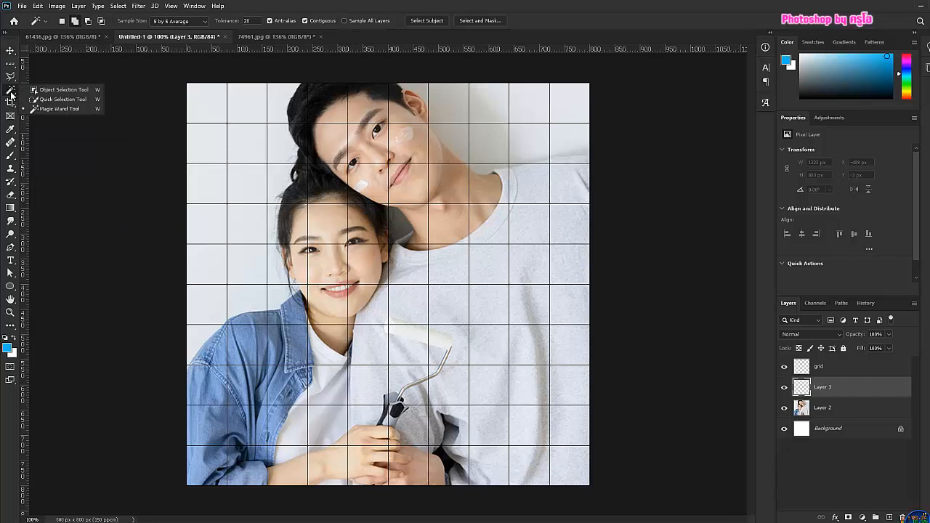
pyautogui.click(70, 108)
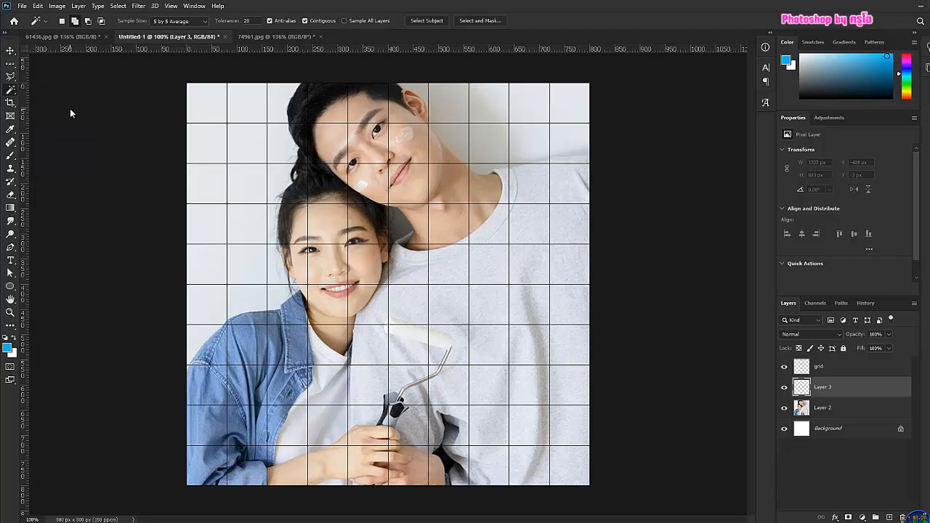
pyautogui.click(74, 22)
pyautogui.click(200, 104)
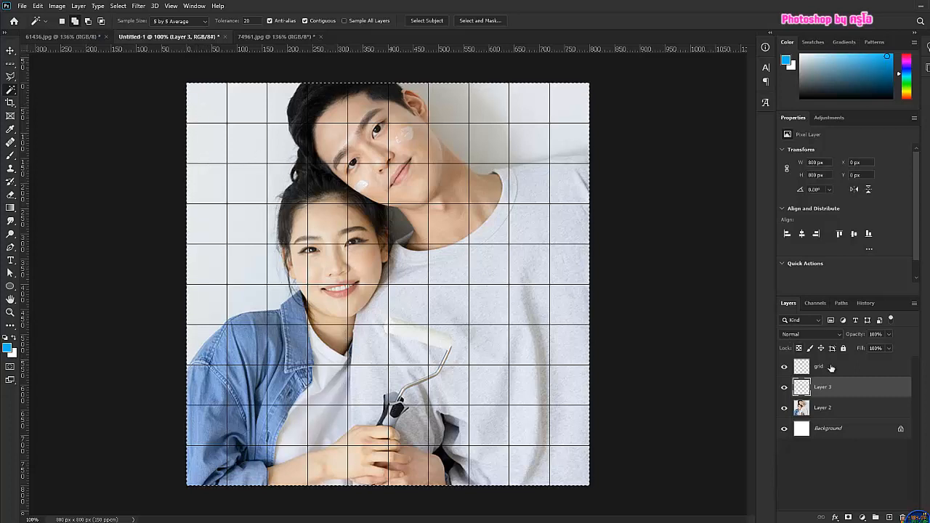
pyautogui.hotkey('ctrl', 'd')
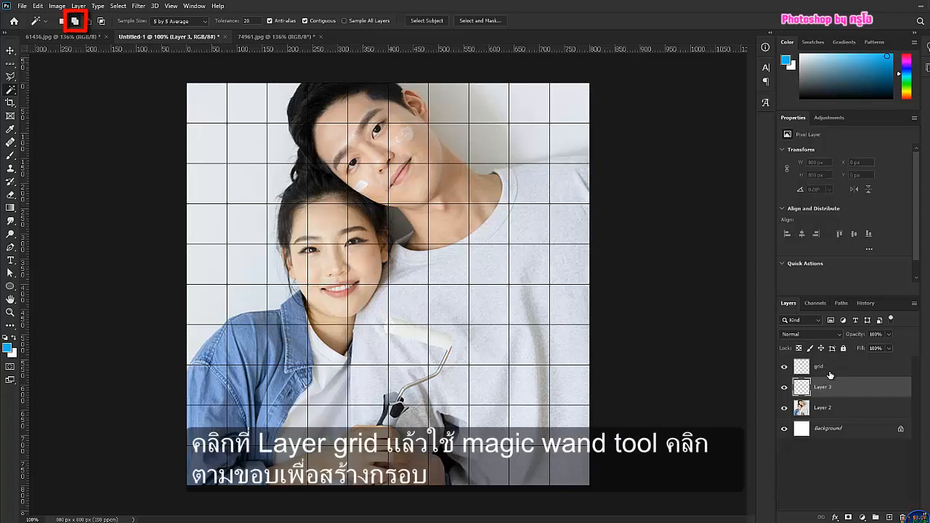
# Step: Select every cell of the outer border ring on the grid layer with the Magic Wand
pyautogui.click(825, 369)
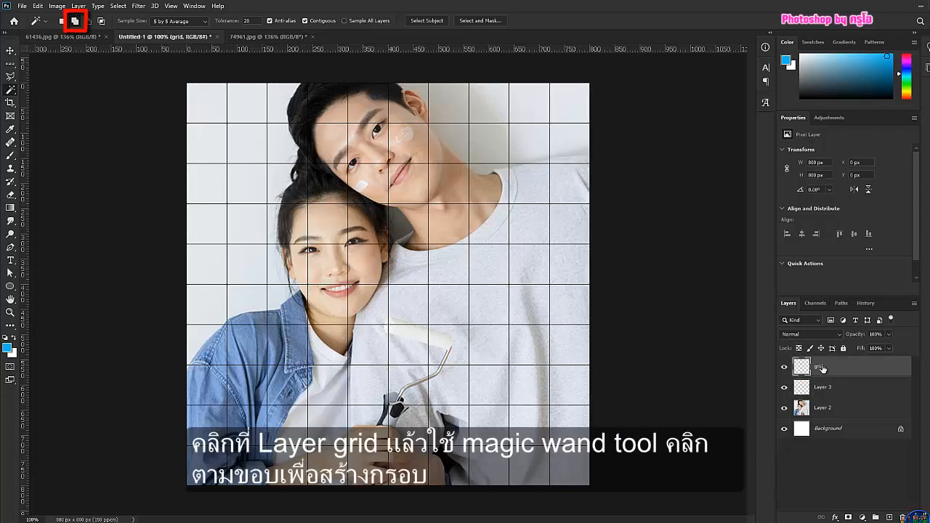
pyautogui.click(202, 104)
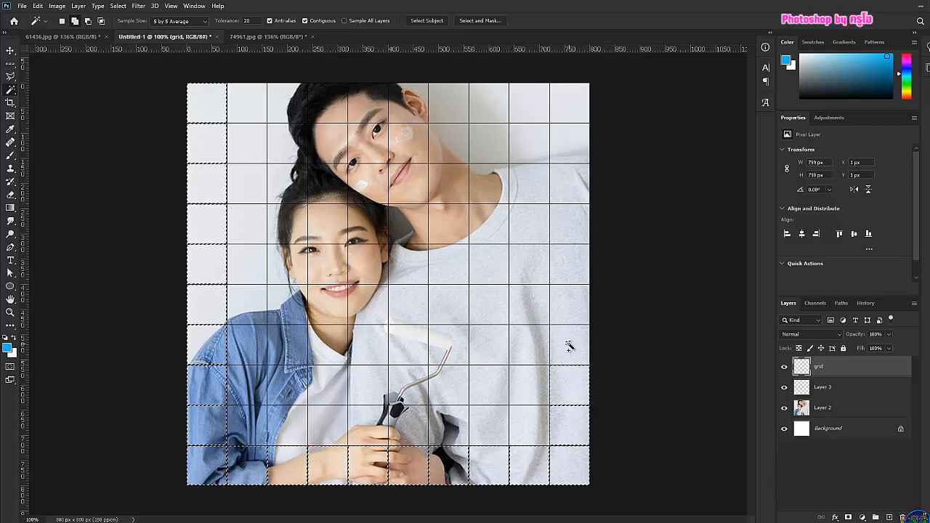
pyautogui.keyDown('shift'); pyautogui.click(574, 270); pyautogui.keyUp('shift')
pyautogui.keyDown('shift'); pyautogui.click(565, 220); pyautogui.keyUp('shift')
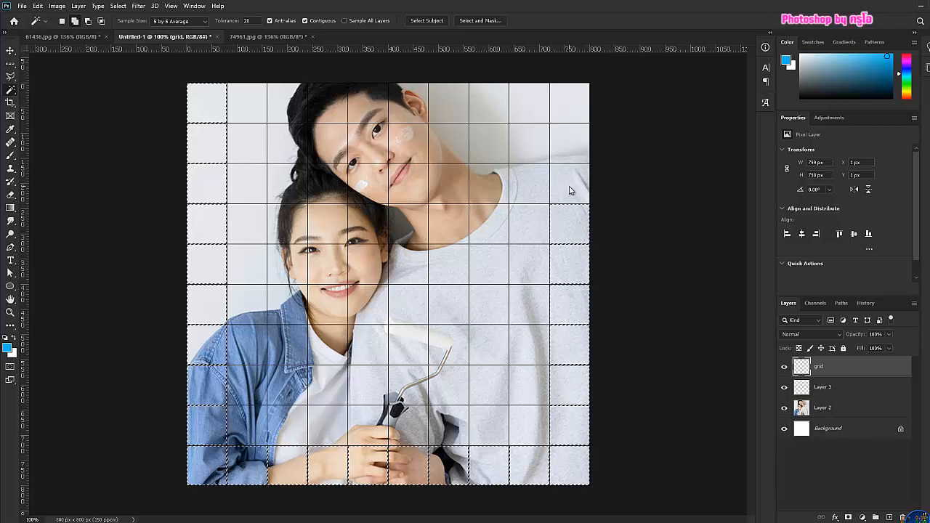
pyautogui.keyDown('shift'); pyautogui.click(571, 192); pyautogui.keyUp('shift')
pyautogui.keyDown('shift'); pyautogui.click(567, 150); pyautogui.keyUp('shift')
pyautogui.keyDown('shift'); pyautogui.click(563, 102); pyautogui.keyUp('shift')
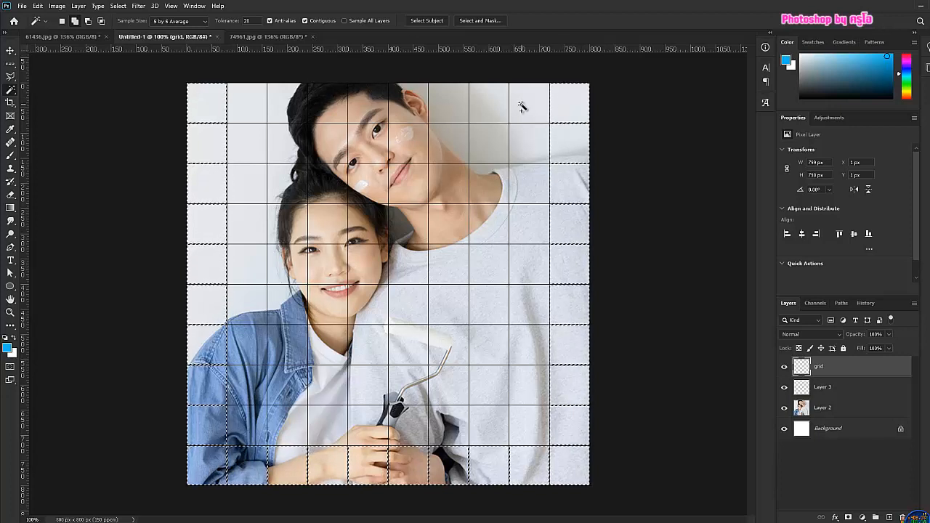
pyautogui.keyDown('shift'); pyautogui.click(521, 104); pyautogui.keyUp('shift')
pyautogui.keyDown('shift'); pyautogui.click(494, 100); pyautogui.keyUp('shift')
pyautogui.keyDown('shift'); pyautogui.click(441, 107); pyautogui.keyUp('shift')
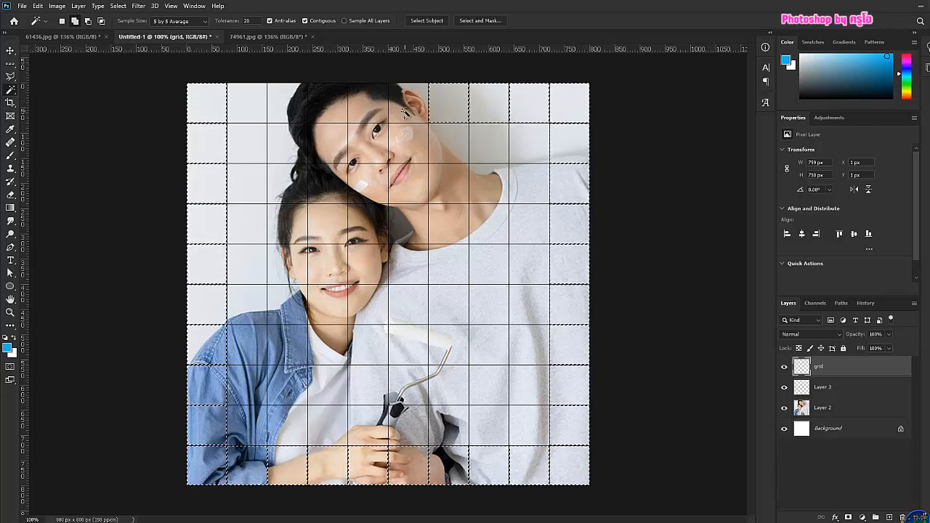
pyautogui.keyDown('shift'); pyautogui.click(406, 117); pyautogui.keyUp('shift')
pyautogui.keyDown('shift'); pyautogui.click(361, 109); pyautogui.keyUp('shift')
pyautogui.keyDown('shift'); pyautogui.click(331, 115); pyautogui.keyUp('shift')
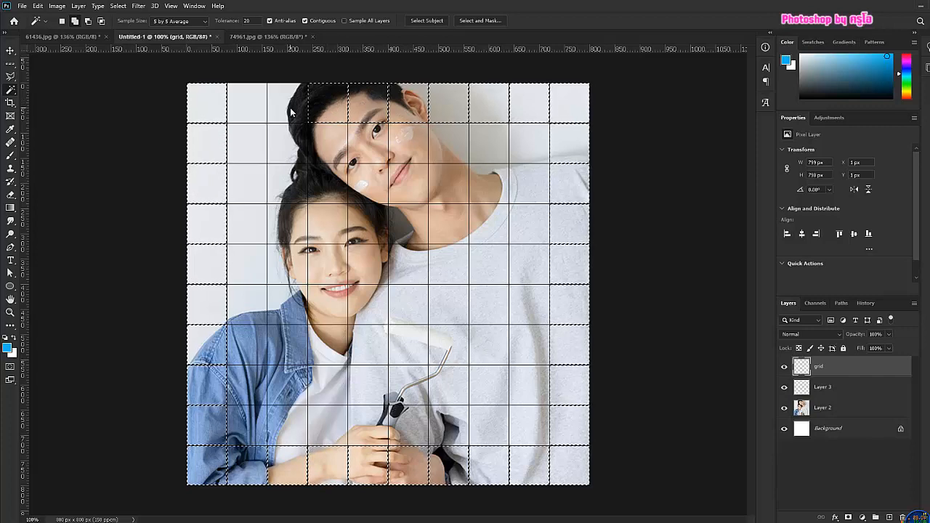
pyautogui.keyDown('shift'); pyautogui.click(288, 107); pyautogui.keyUp('shift')
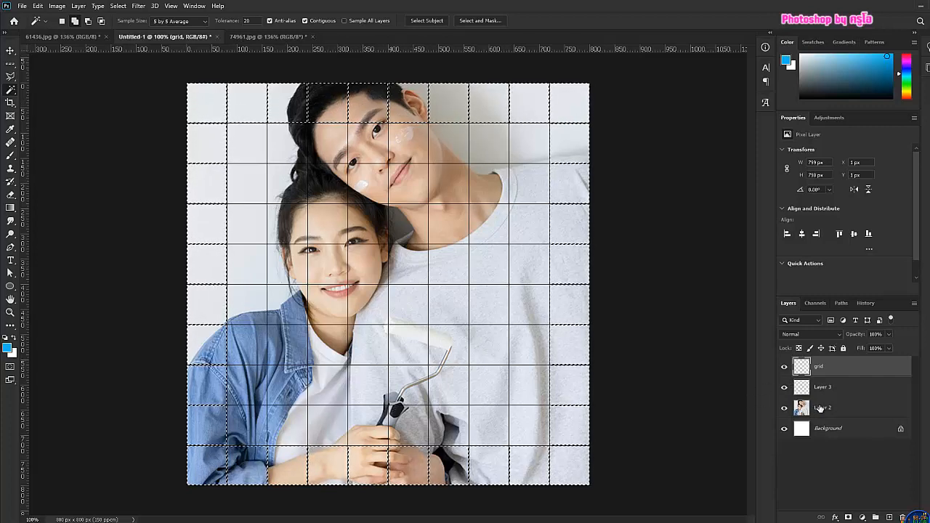
# Step: Fill the selected border cells on Layer 3 with White in Normal mode at 100% opacity, and deselect
pyautogui.click(841, 393)
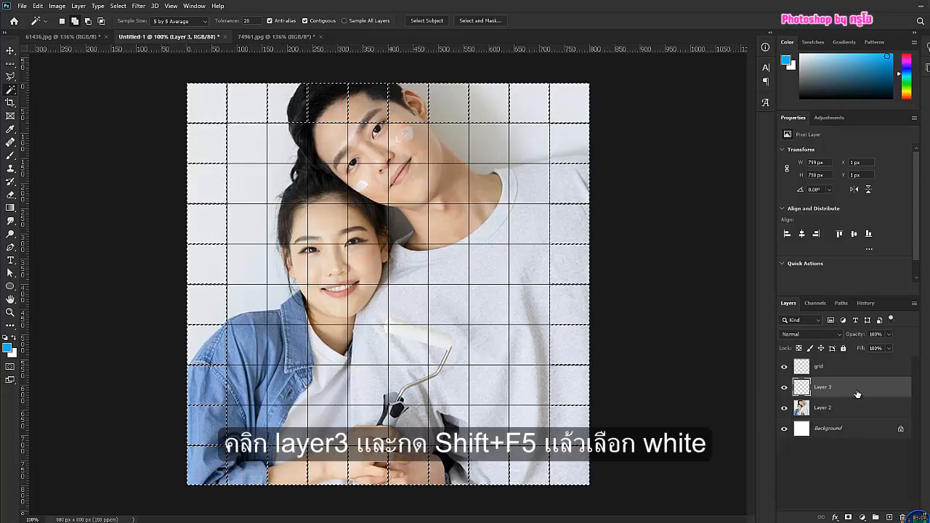
pyautogui.hotkey('shift', 'F5')
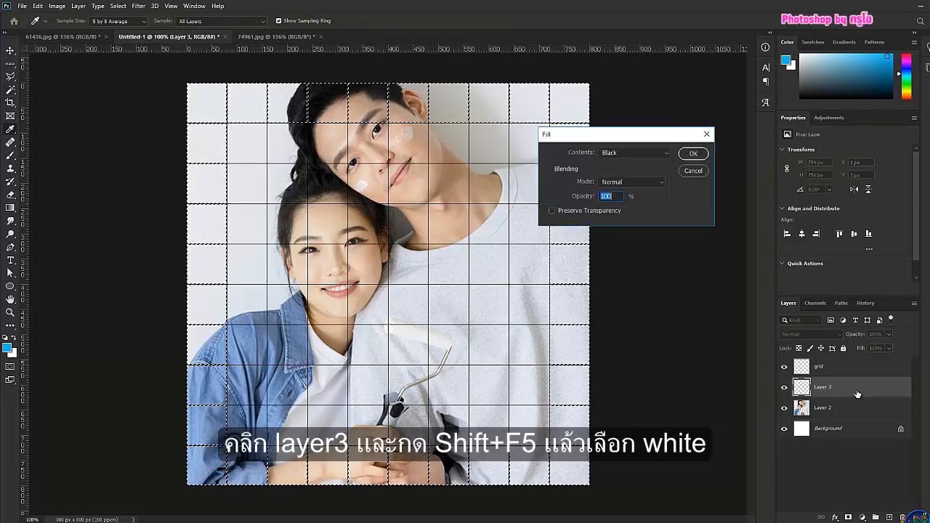
pyautogui.click(630, 154)
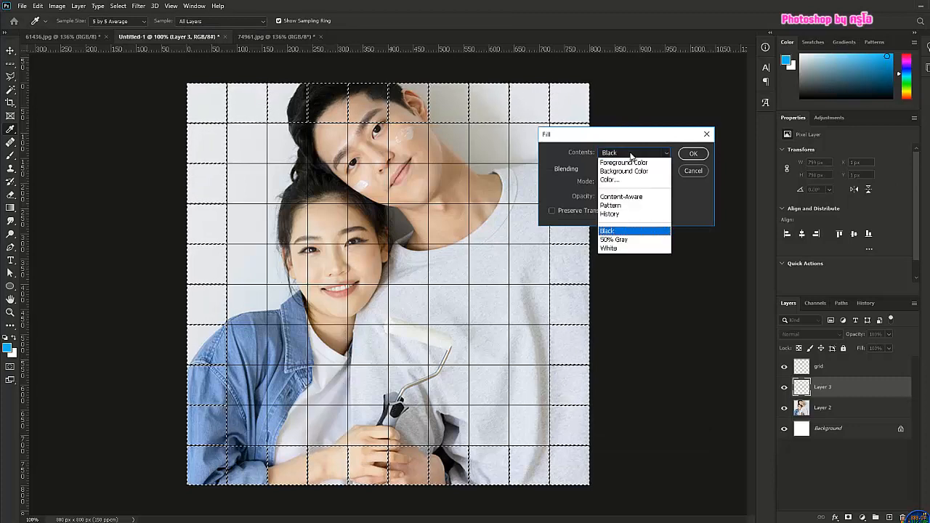
pyautogui.click(609, 248)
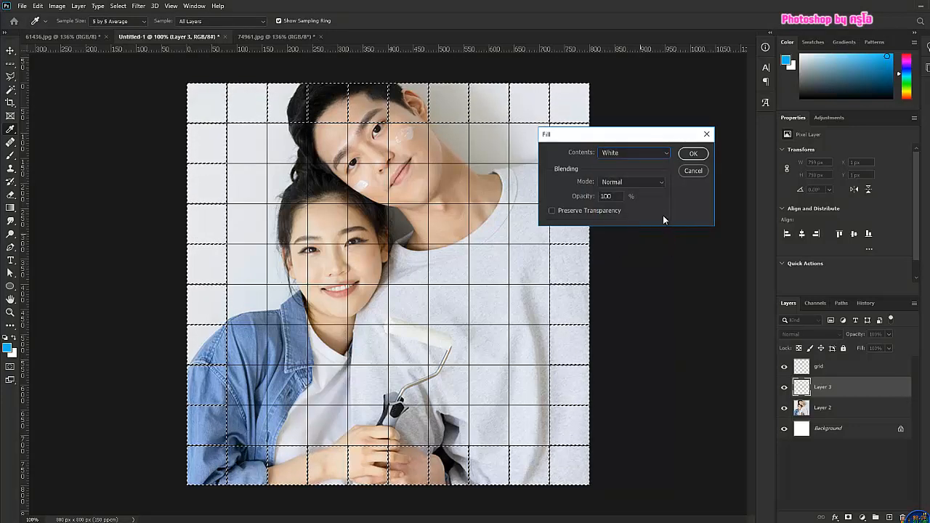
pyautogui.click(693, 154)
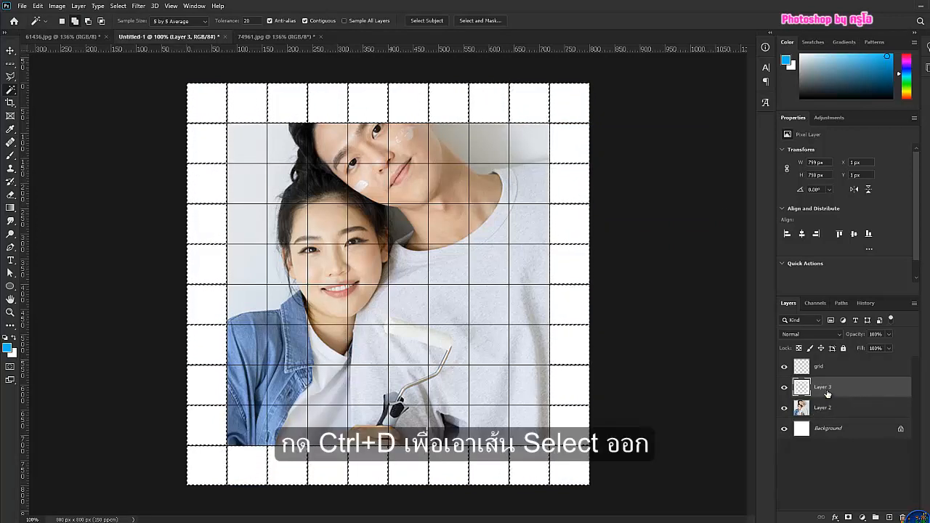
pyautogui.hotkey('ctrl', 'd')
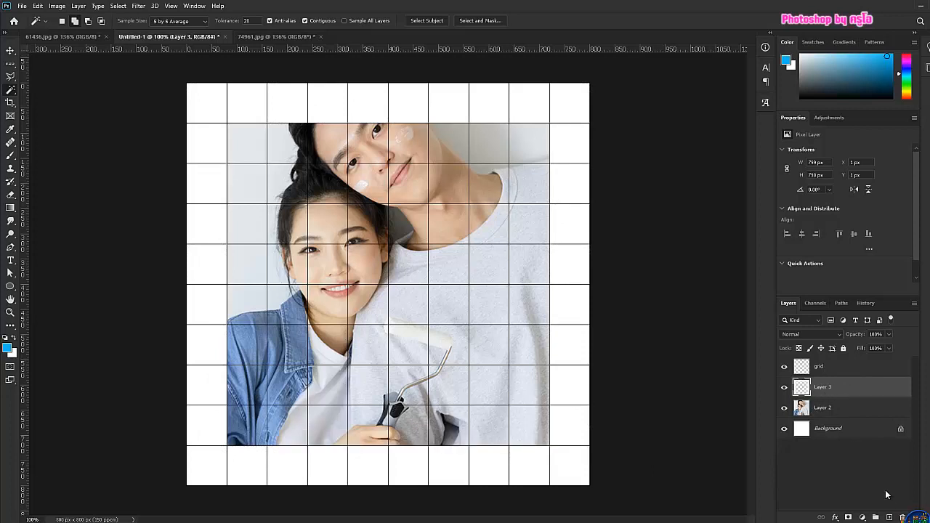
# Step: Add a new empty layer above Layer 3, clear the canvas-wide selection, and make the grid layer active
pyautogui.click(888, 517)
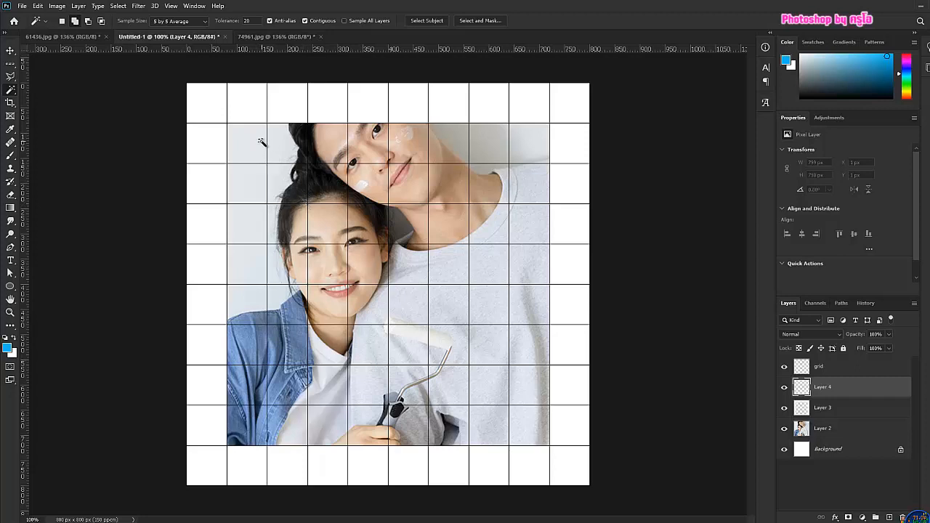
pyautogui.click(290, 152)
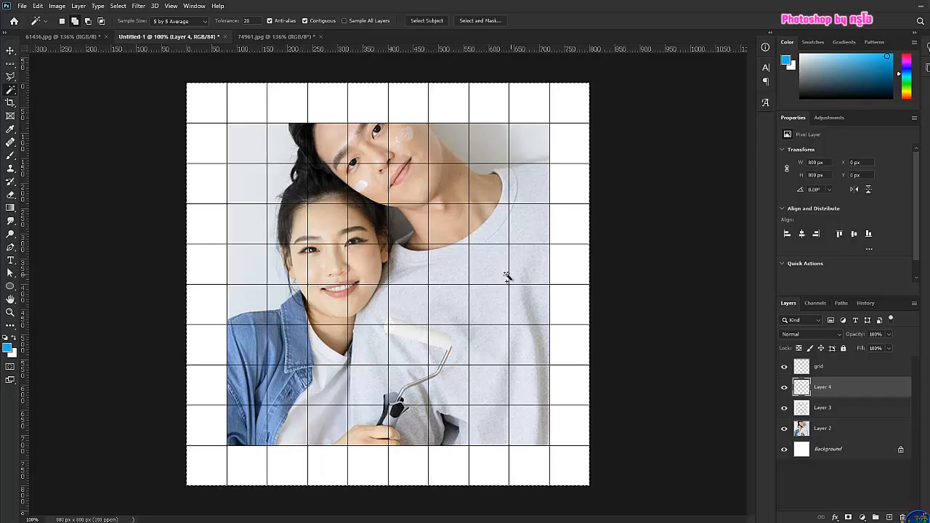
pyautogui.click(855, 368)
pyautogui.hotkey('ctrl', 'd')
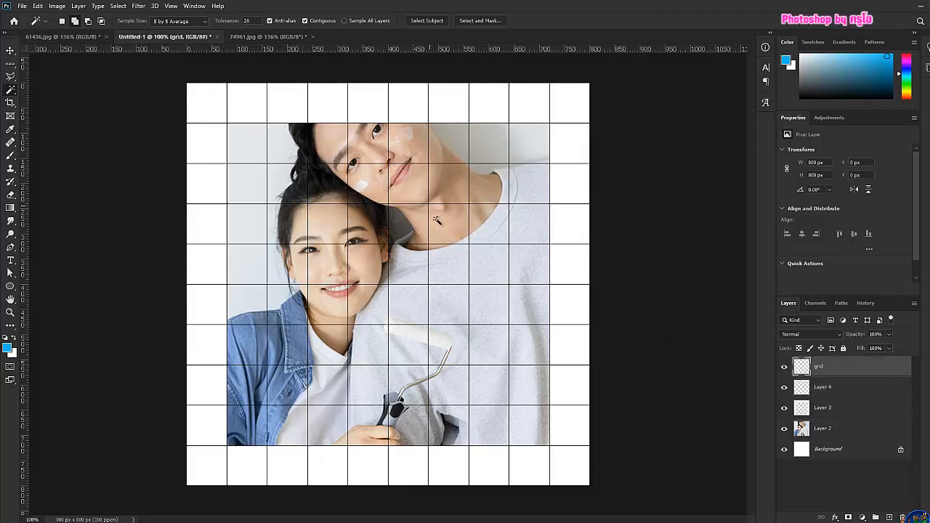
# Step: Select scattered cells around the couple's faces inside the white border on the grid layer with the Magic Wand
pyautogui.click(245, 148)
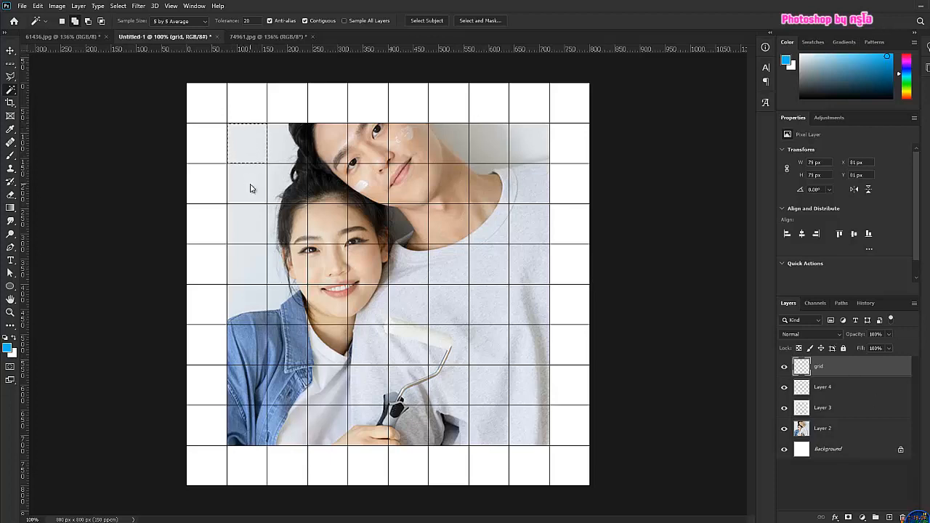
pyautogui.keyDown('shift'); pyautogui.click(493, 139); pyautogui.keyUp('shift')
pyautogui.keyDown('shift'); pyautogui.click(541, 147); pyautogui.keyUp('shift')
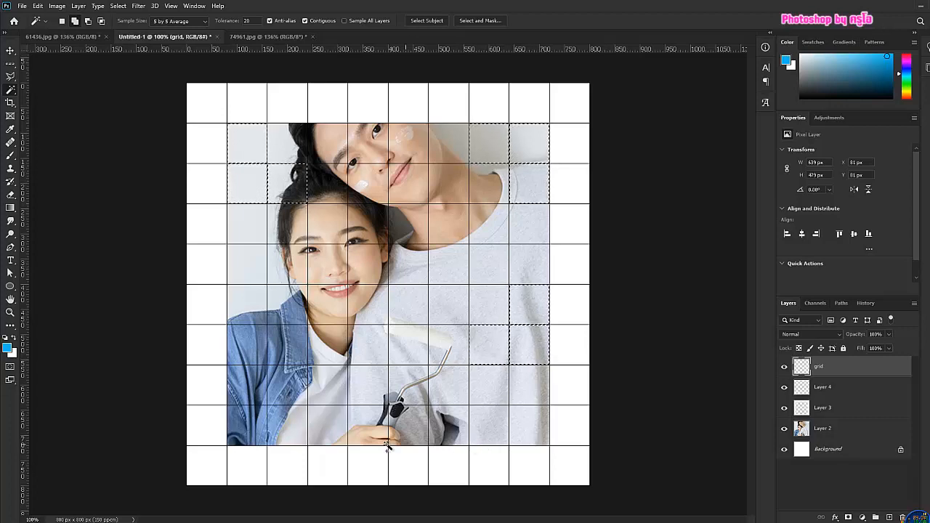
pyautogui.click(289, 442)
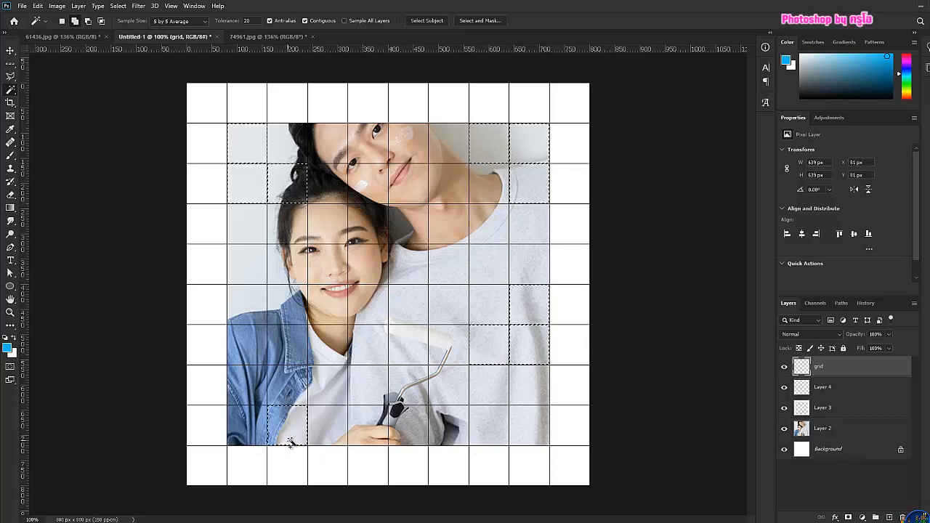
pyautogui.click(326, 395)
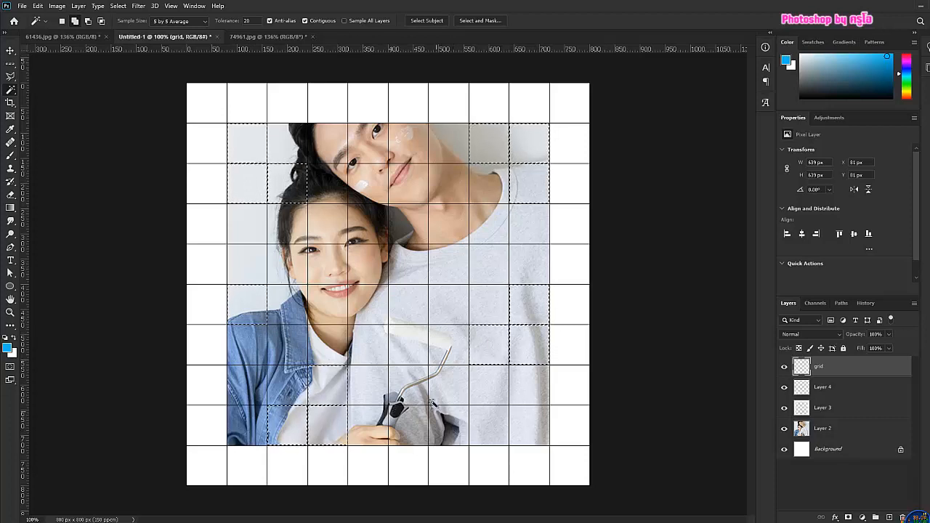
pyautogui.click(442, 272)
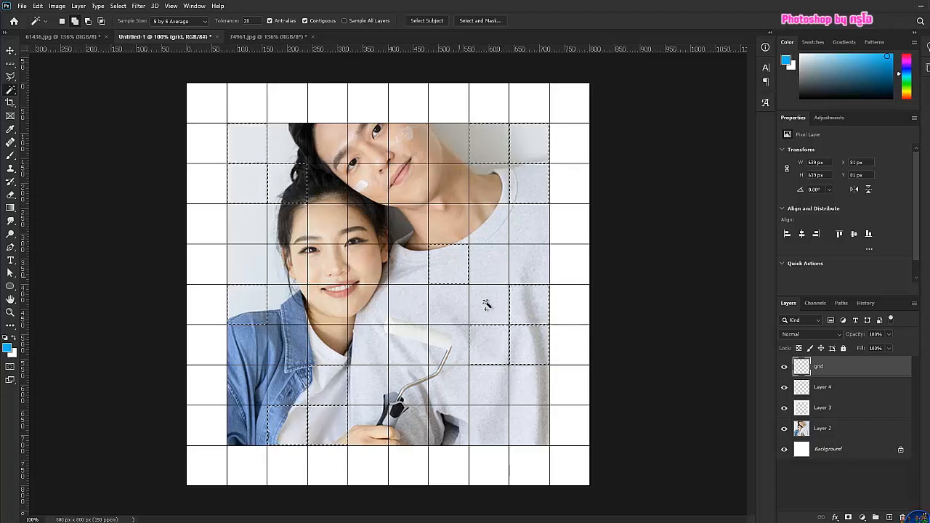
# Step: Fill the selected scattered cells on Layer 4 with White in Normal mode at 100% opacity, and deselect
pyautogui.click(834, 389)
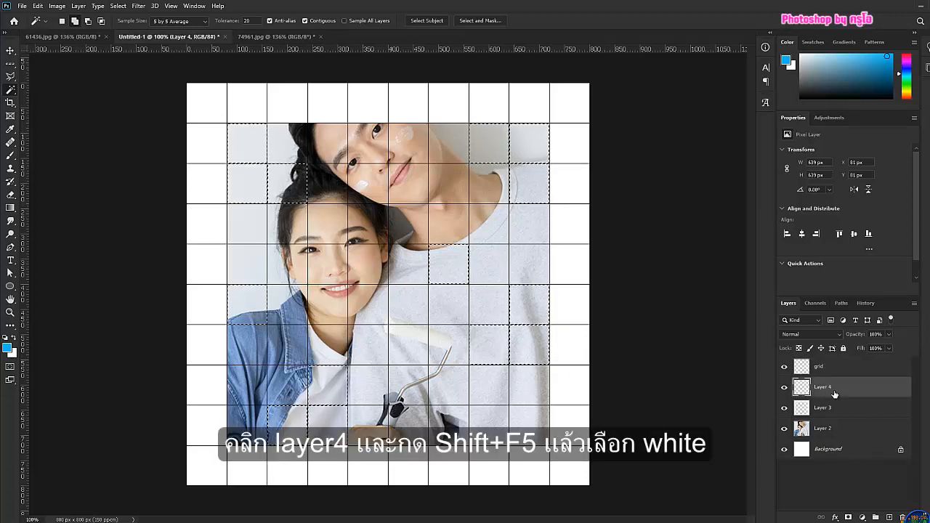
pyautogui.hotkey('shift', 'F5')
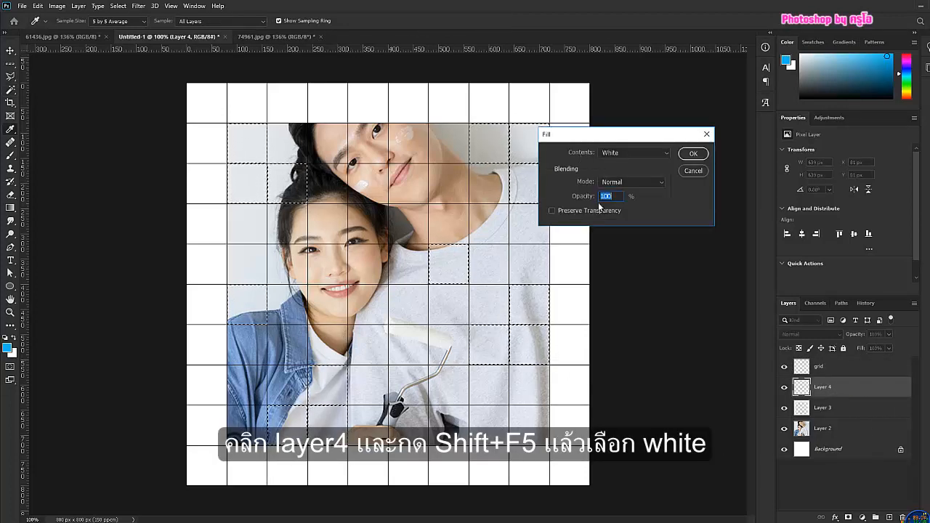
pyautogui.click(695, 155)
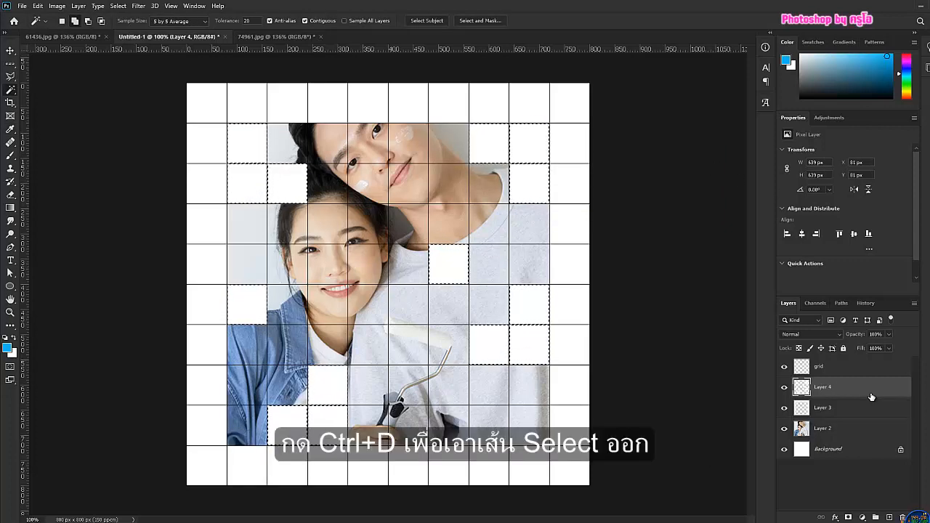
pyautogui.hotkey('ctrl', 'd')
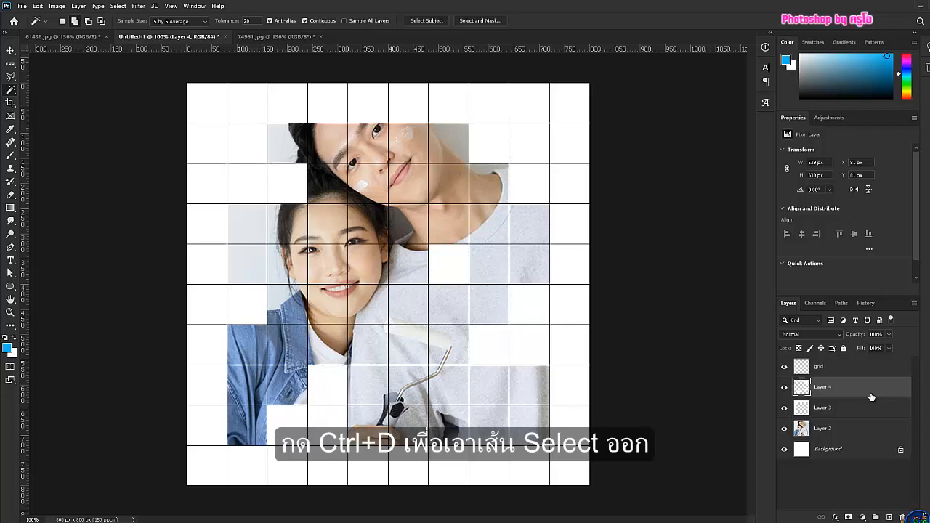
# Step: Select scattered photo cells over the man's cheek, neck and shirt, the denim jacket and the woman's hair on the grid layer with the Magic Wand
pyautogui.click(834, 435)
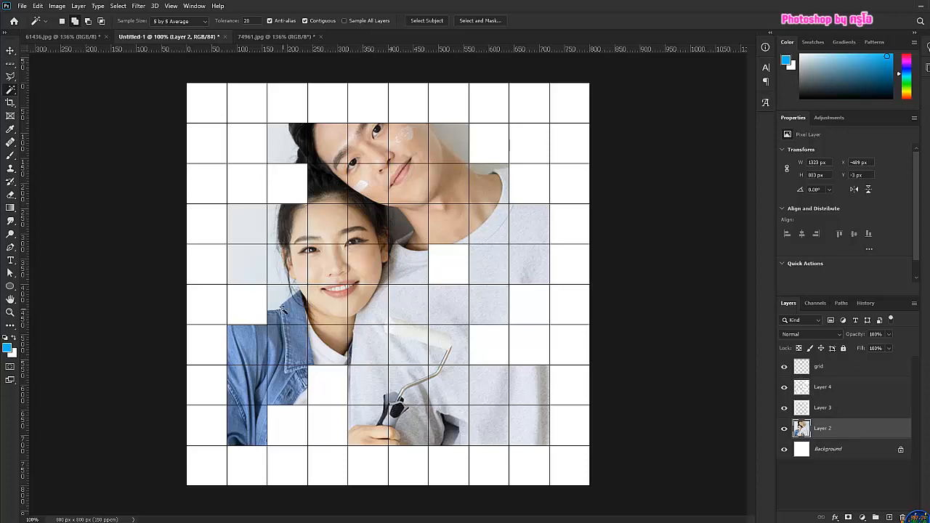
pyautogui.click(845, 367)
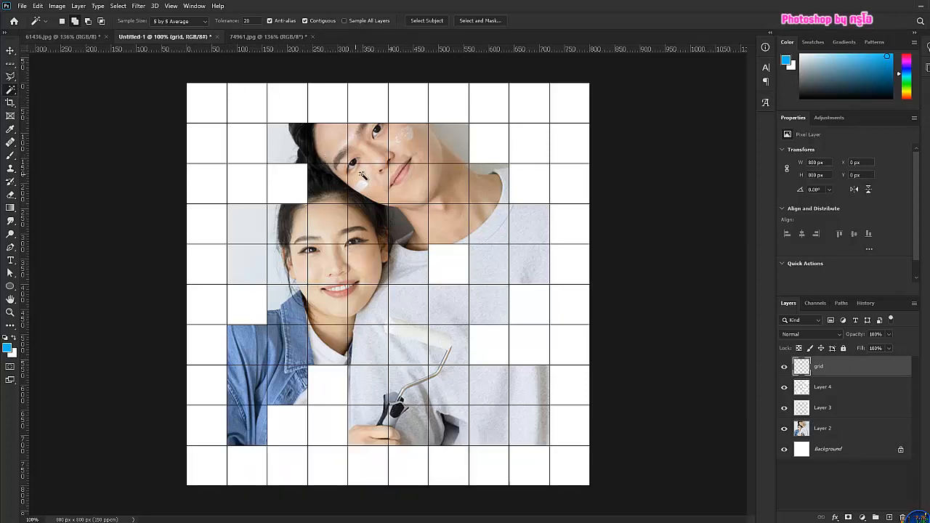
pyautogui.click(417, 149)
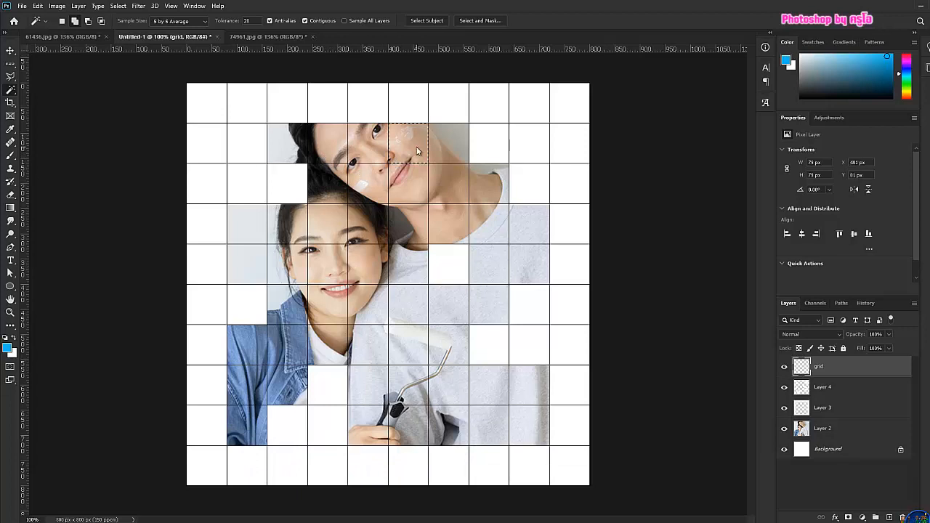
pyautogui.keyDown('shift'); pyautogui.click(447, 184); pyautogui.keyUp('shift')
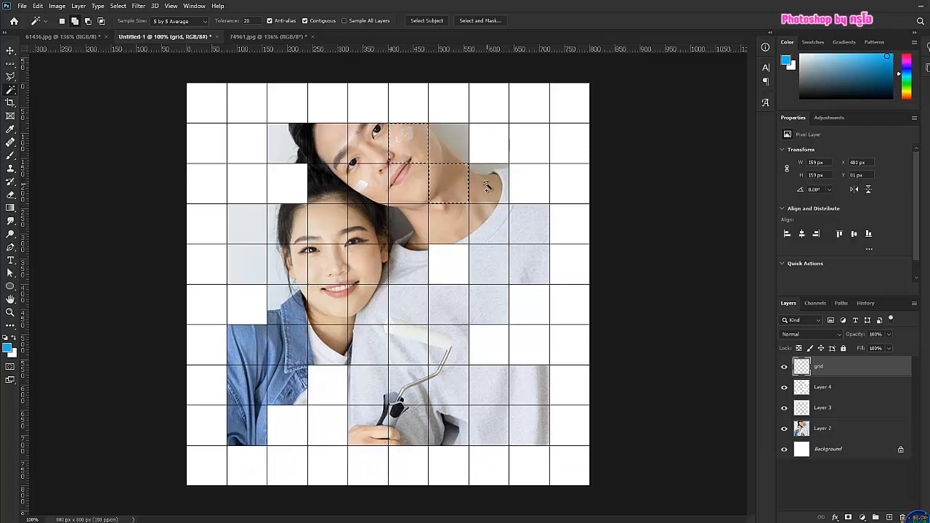
pyautogui.keyDown('shift'); pyautogui.click(488, 219); pyautogui.keyUp('shift')
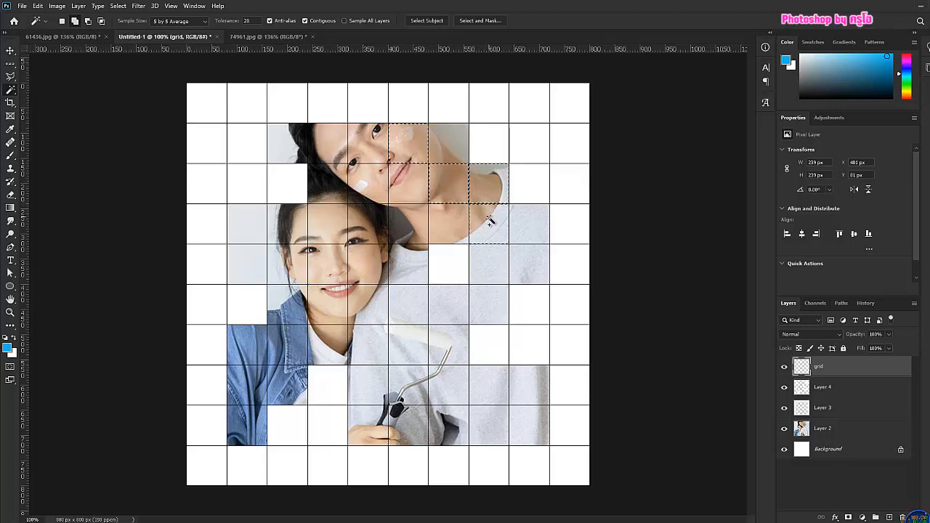
pyautogui.keyDown('shift'); pyautogui.click(499, 322); pyautogui.keyUp('shift')
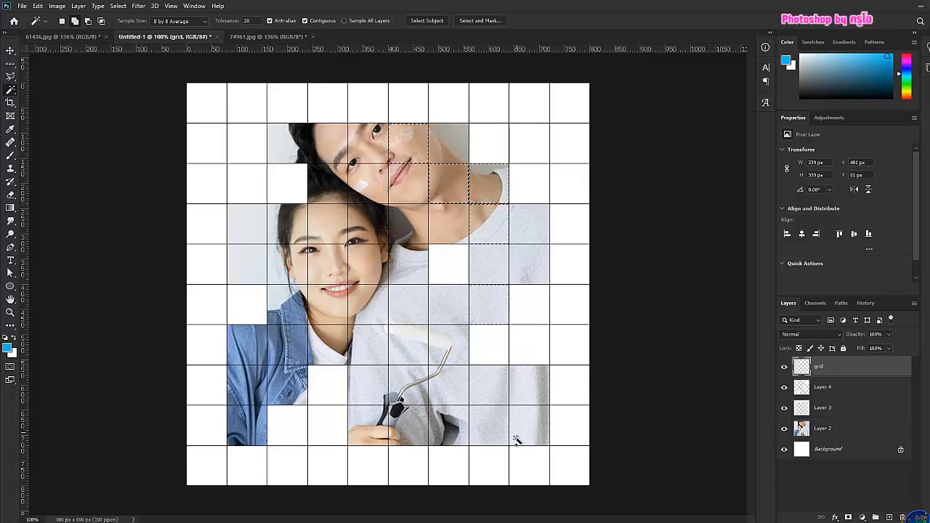
pyautogui.keyDown('shift'); pyautogui.click(497, 440); pyautogui.keyUp('shift')
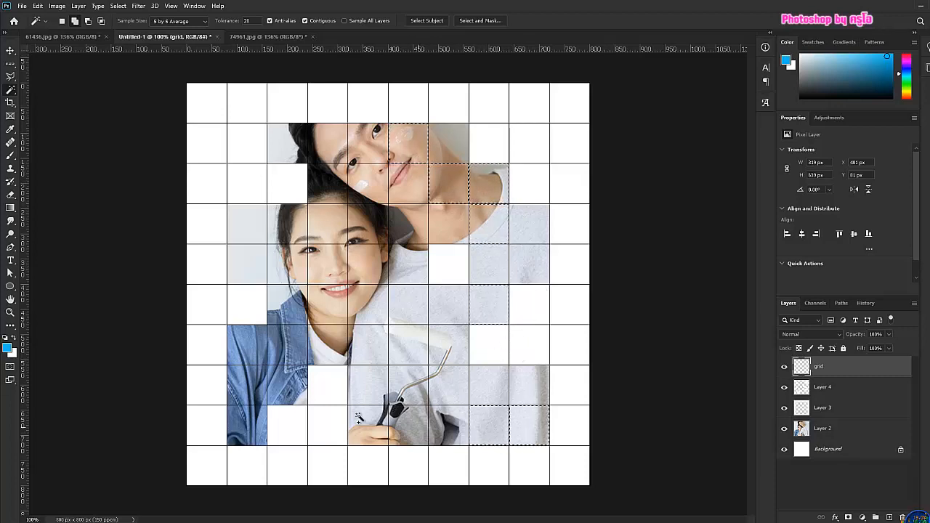
pyautogui.keyDown('shift'); pyautogui.click(239, 378); pyautogui.keyUp('shift')
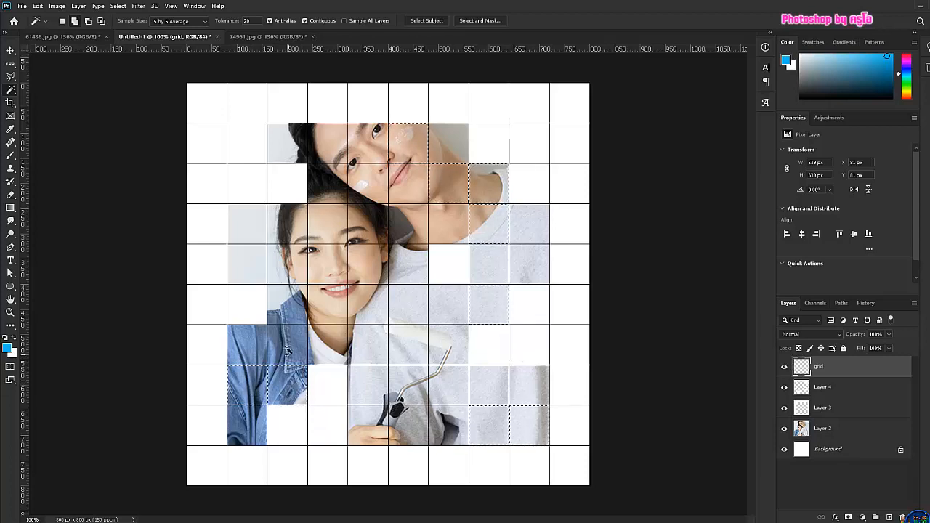
pyautogui.keyDown('shift'); pyautogui.click(287, 350); pyautogui.keyUp('shift')
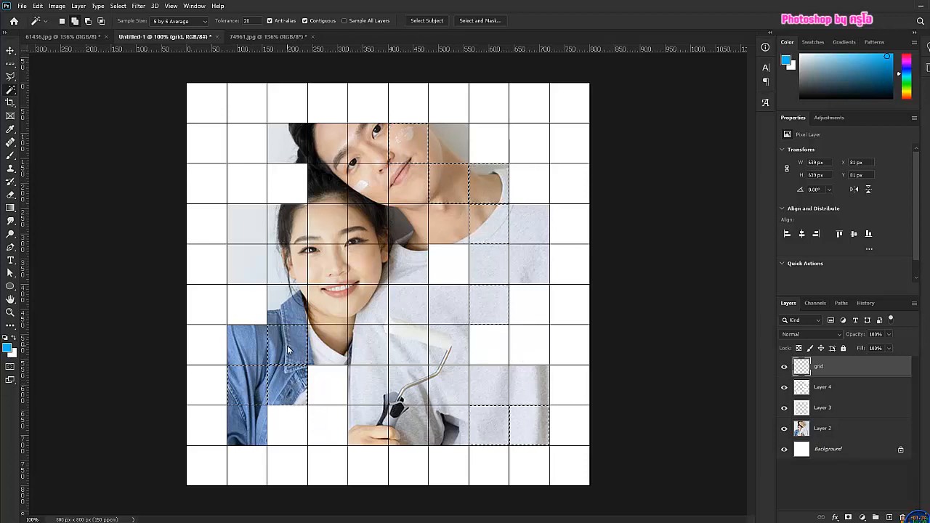
pyautogui.keyDown('shift'); pyautogui.click(302, 255); pyautogui.keyUp('shift')
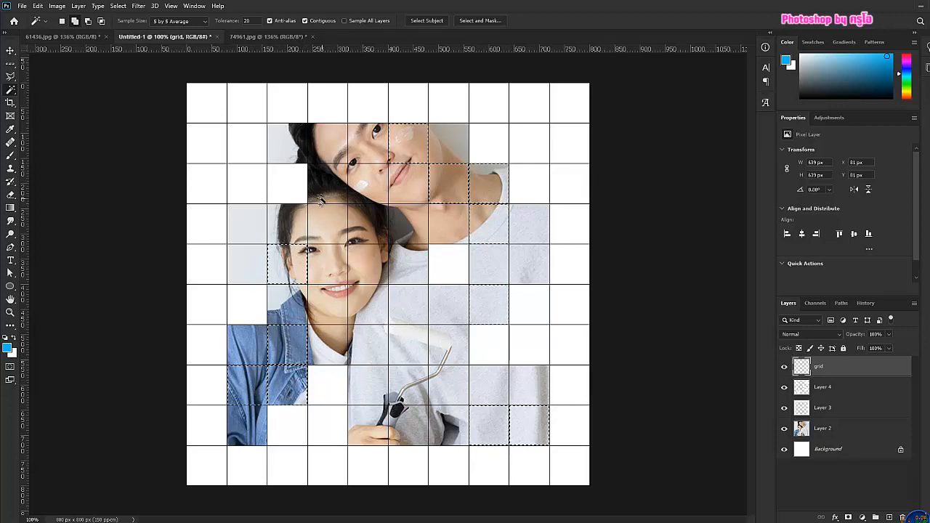
pyautogui.keyDown('shift'); pyautogui.click(288, 159); pyautogui.keyUp('shift')
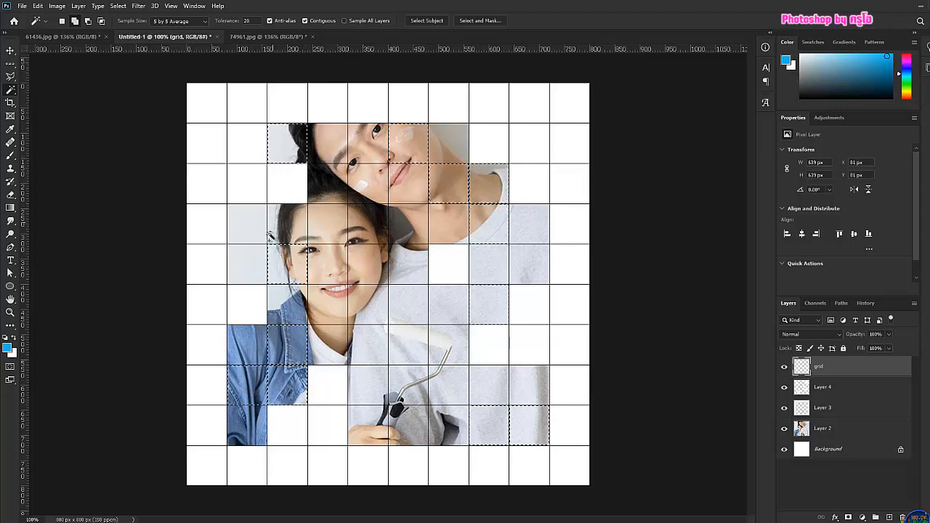
pyautogui.keyDown('shift'); pyautogui.click(248, 273); pyautogui.keyUp('shift')
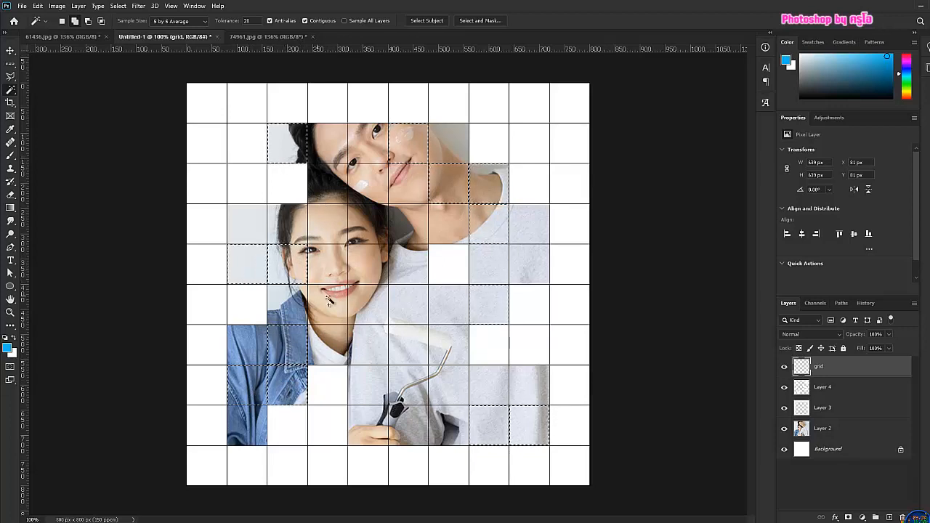
# Step: Add a colorized Hue/Saturation adjustment above Layer 2 for the selected cells, with Hue 188, Saturation 49 and Color blend mode
pyautogui.click(828, 429)
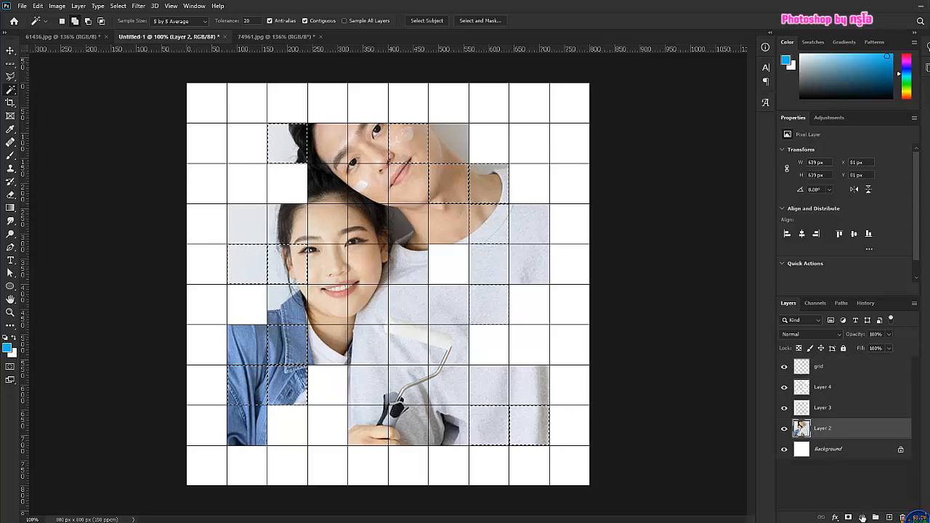
pyautogui.click(862, 518)
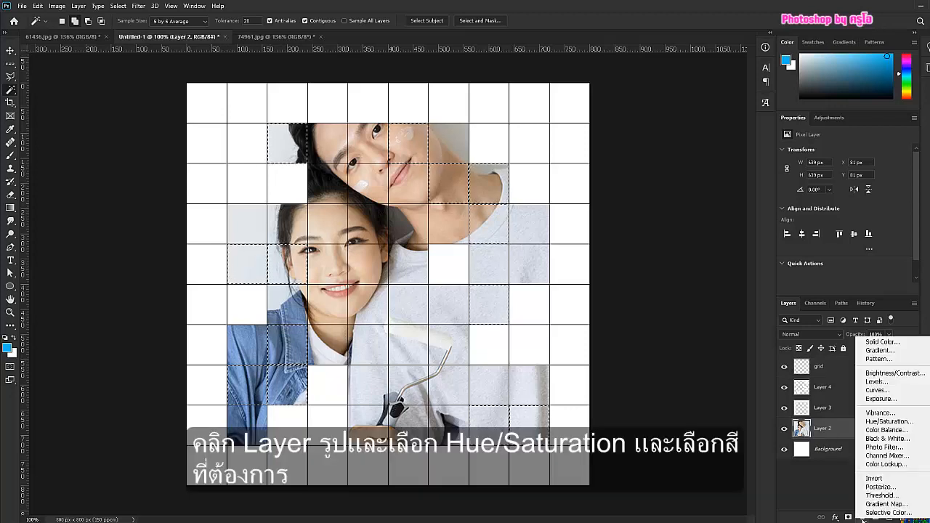
pyautogui.click(896, 423)
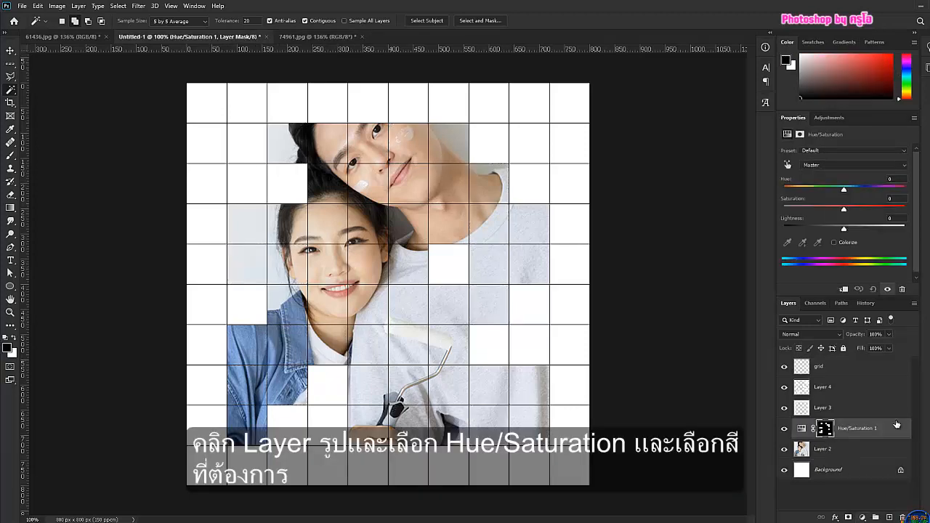
pyautogui.click(834, 243)
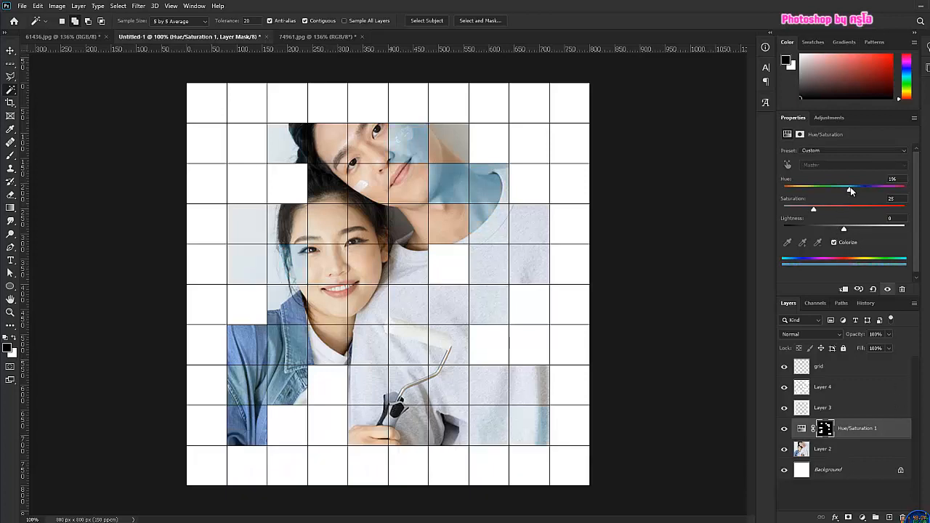
pyautogui.moveTo(874, 193); pyautogui.dragTo(825, 189)
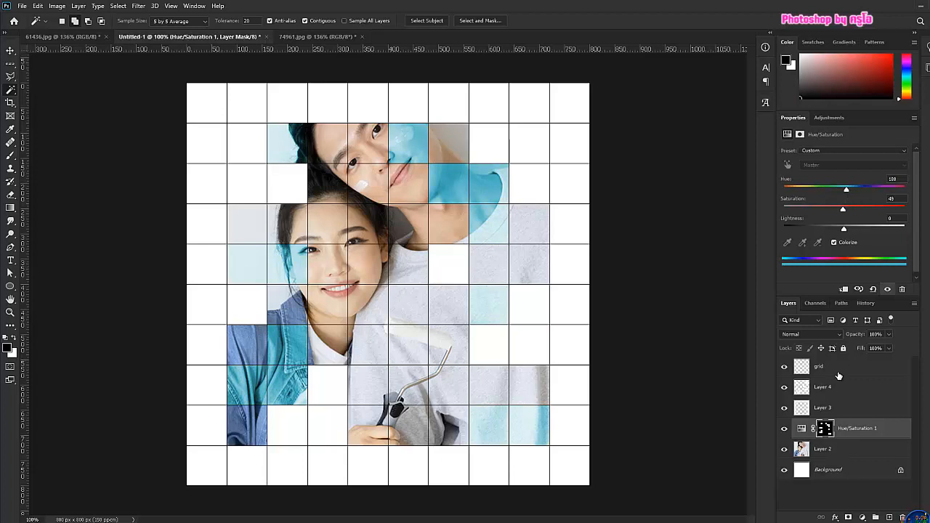
pyautogui.click(839, 334)
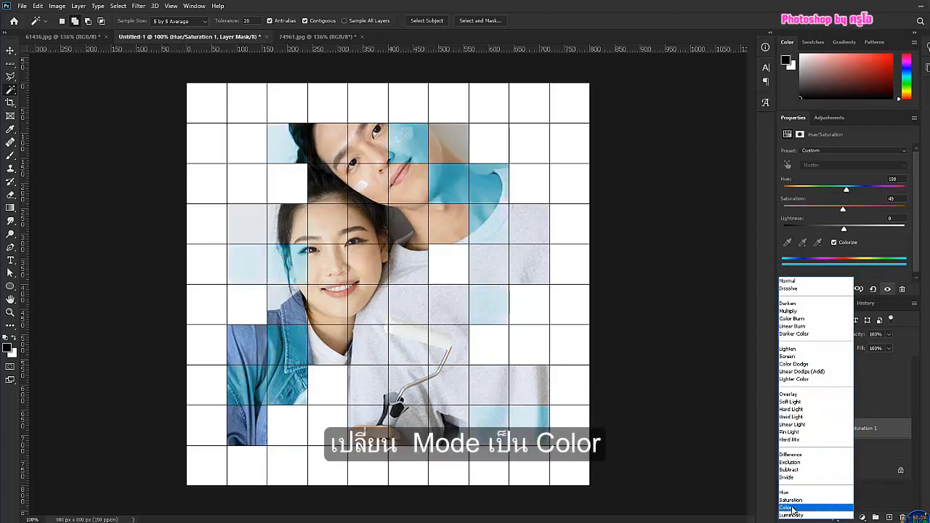
pyautogui.click(792, 508)
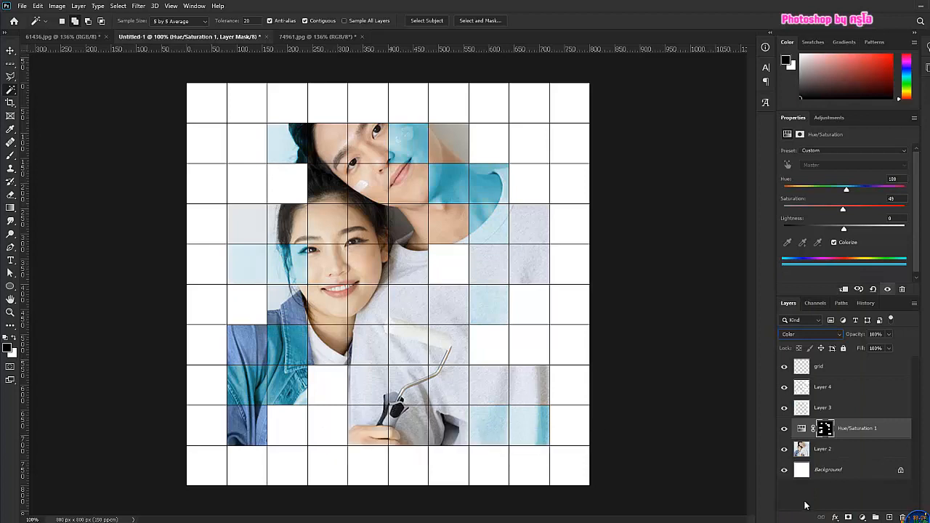
# Step: Select other untinted cells on the grid layer with the Magic Wand, running diagonally from the man's forehead to the shirt, plus scattered outer cells
pyautogui.click(845, 369)
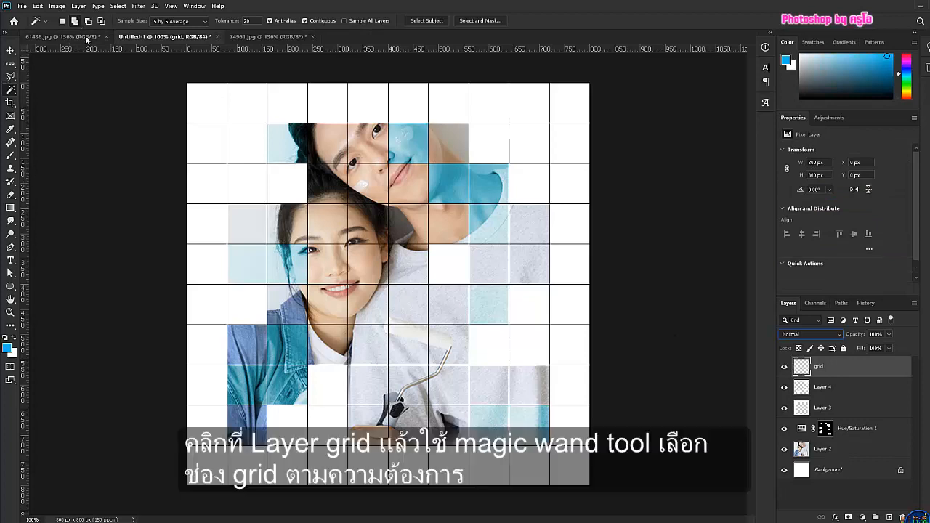
pyautogui.click(339, 151)
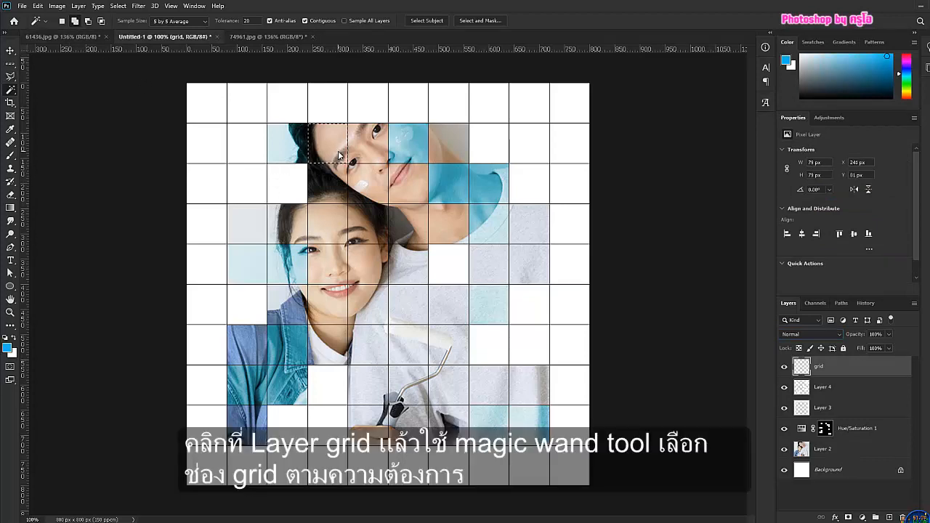
pyautogui.click(372, 191)
pyautogui.click(398, 236)
pyautogui.click(411, 277)
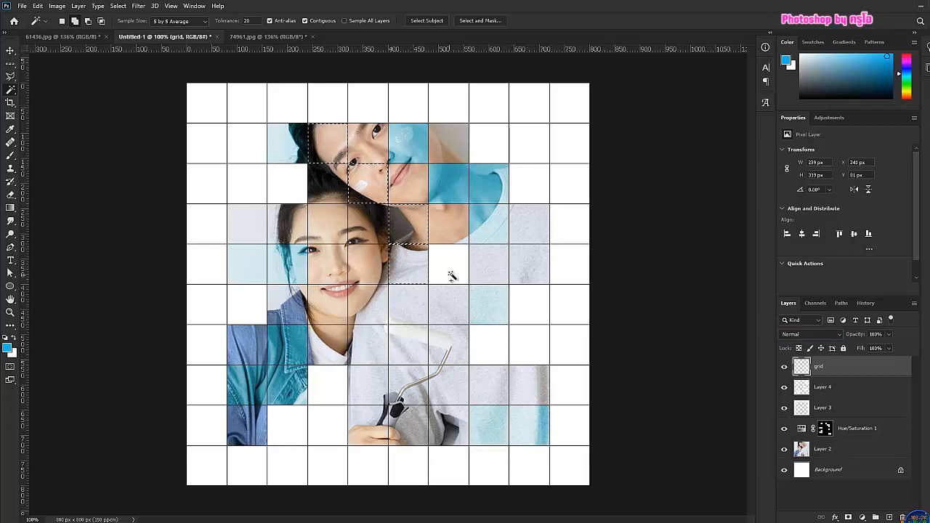
pyautogui.click(442, 302)
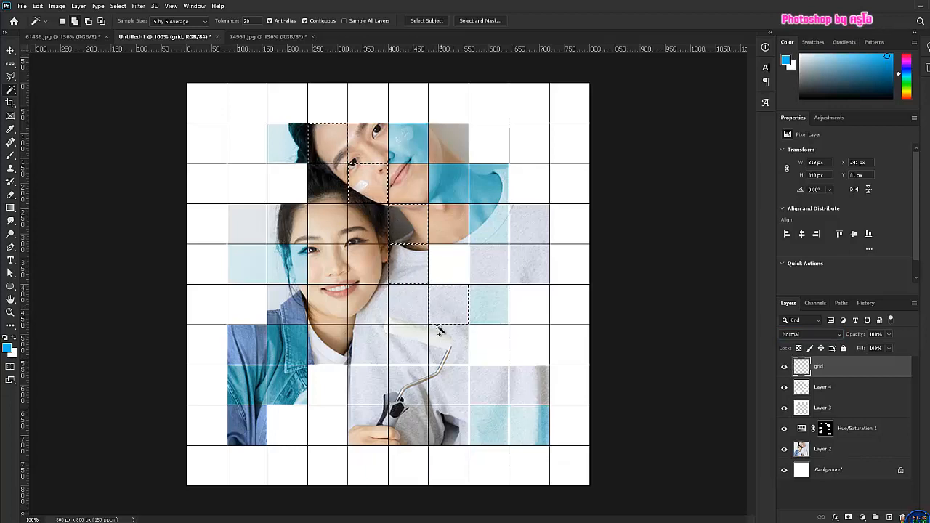
pyautogui.click(408, 345)
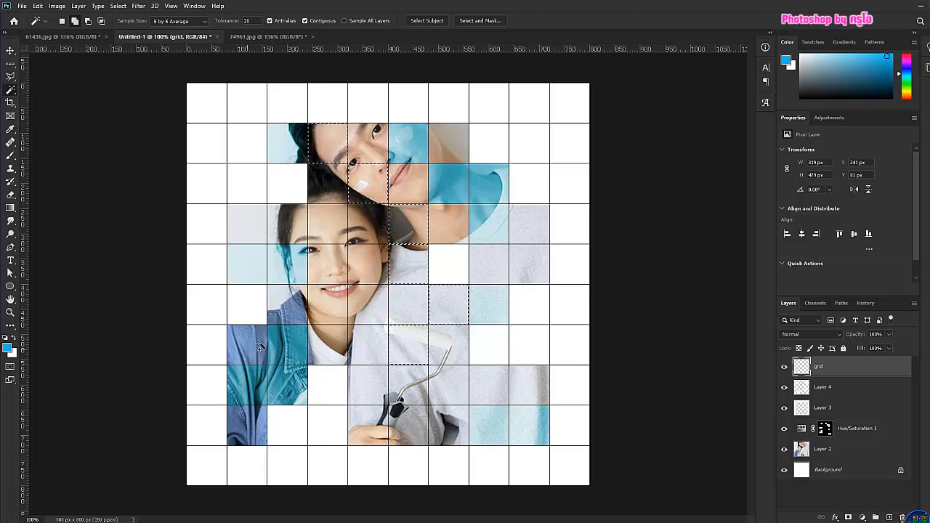
pyautogui.click(285, 311)
pyautogui.click(367, 380)
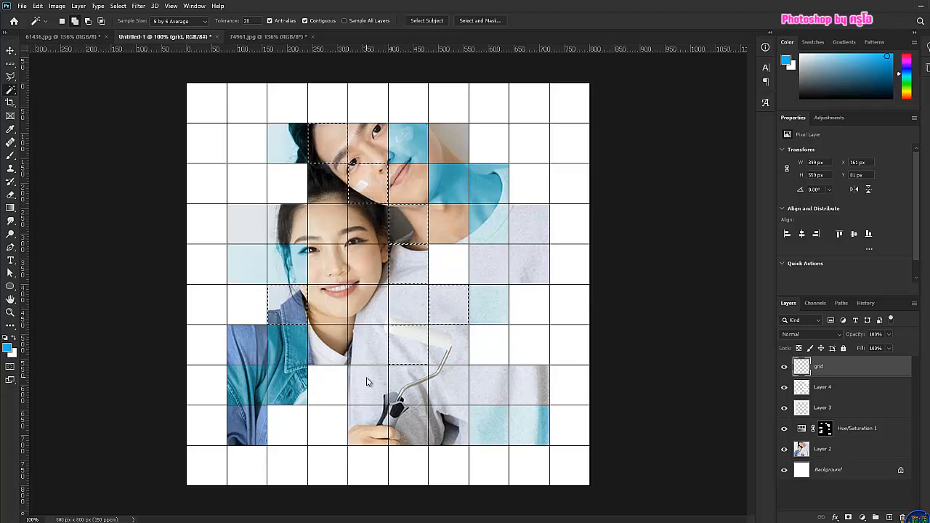
pyautogui.click(518, 389)
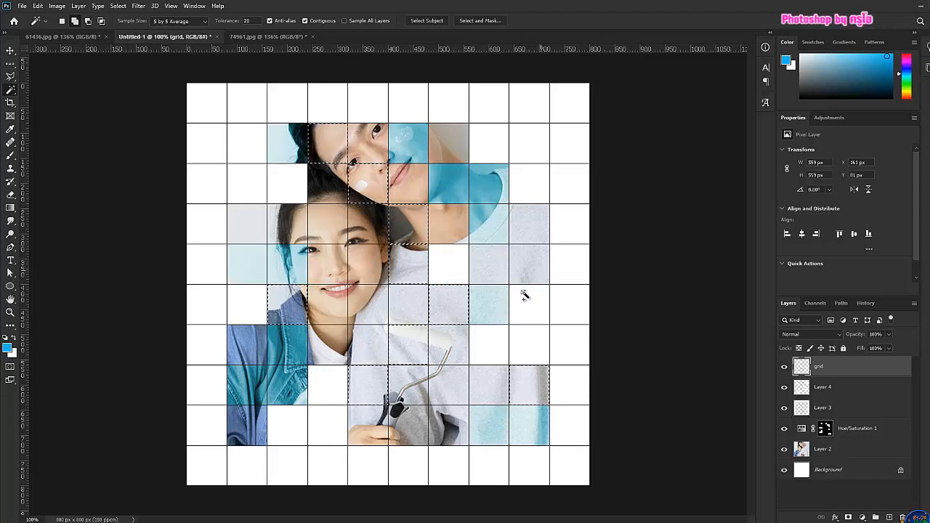
pyautogui.click(258, 428)
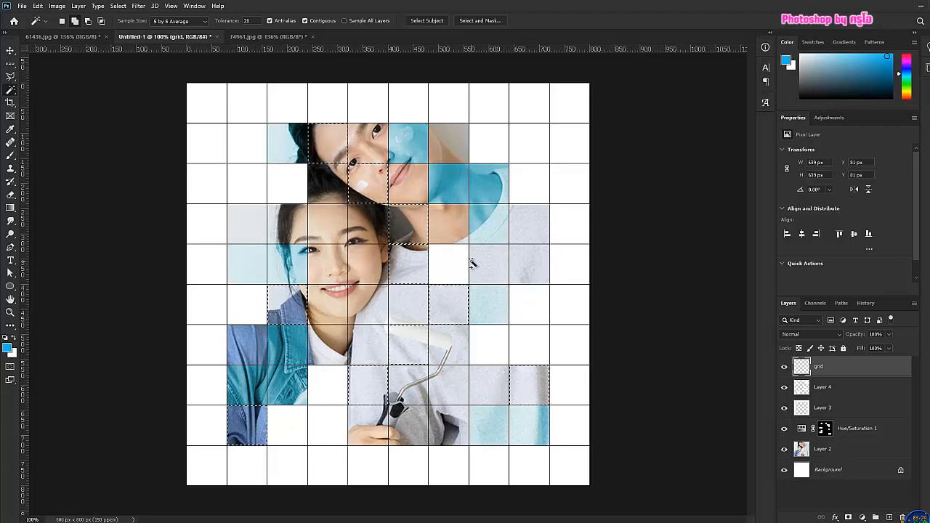
pyautogui.click(245, 232)
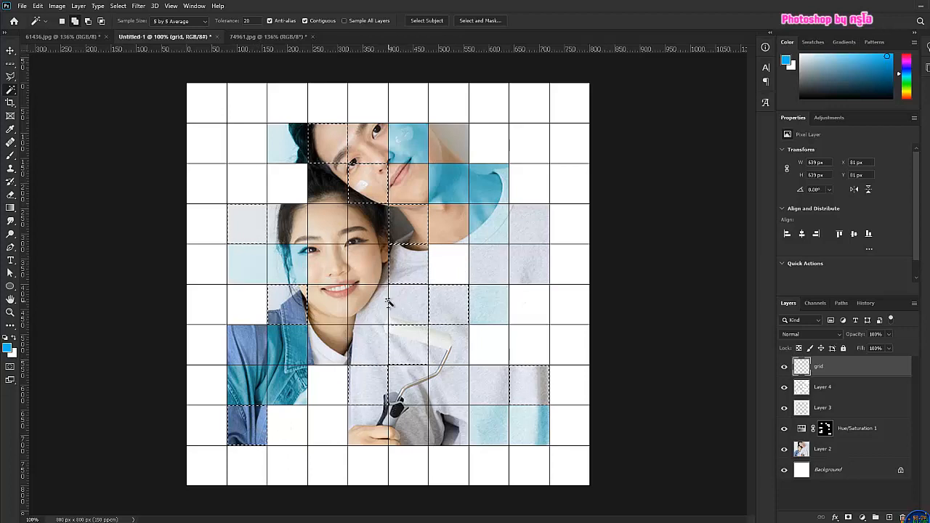
# Step: Add a colorized Hue/Saturation adjustment above Hue/Saturation 1 for the selected cells, with Hue 0, Saturation about 49 and Color blend mode
pyautogui.click(858, 429)
pyautogui.click(861, 517)
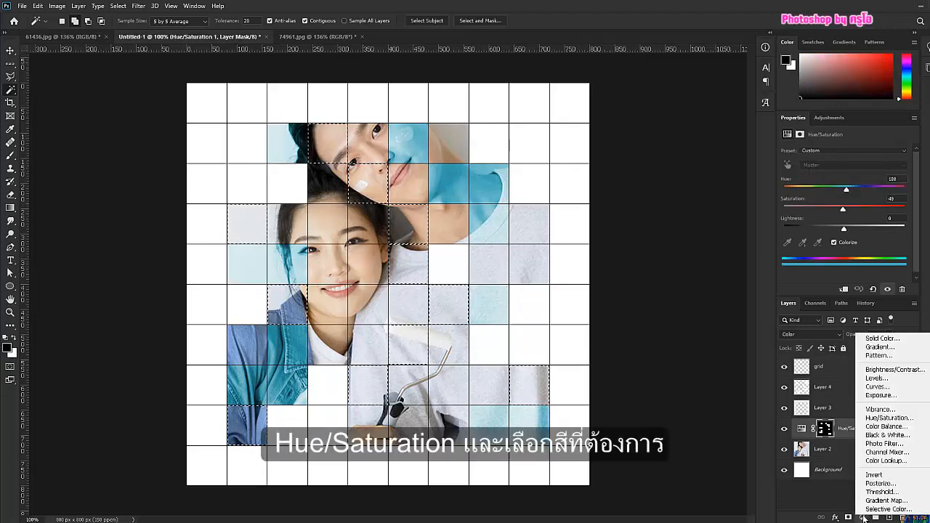
pyautogui.click(892, 418)
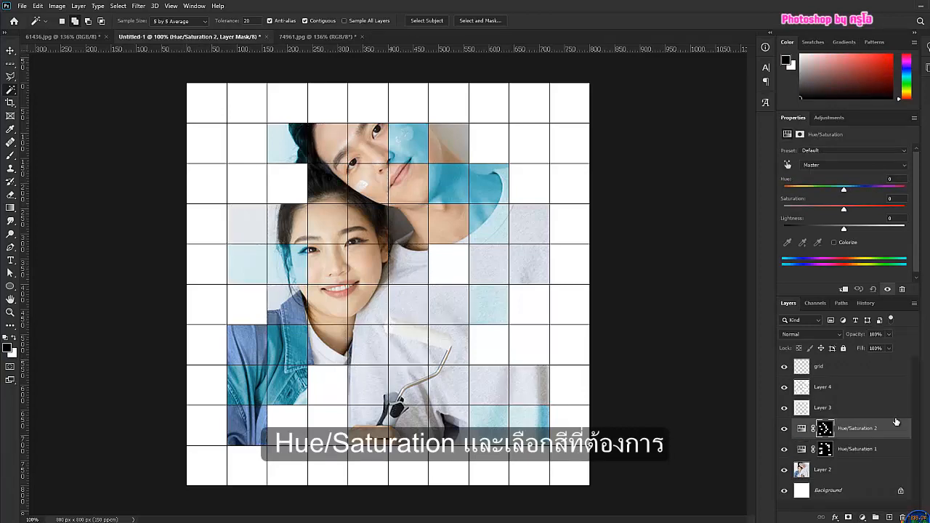
pyautogui.click(834, 243)
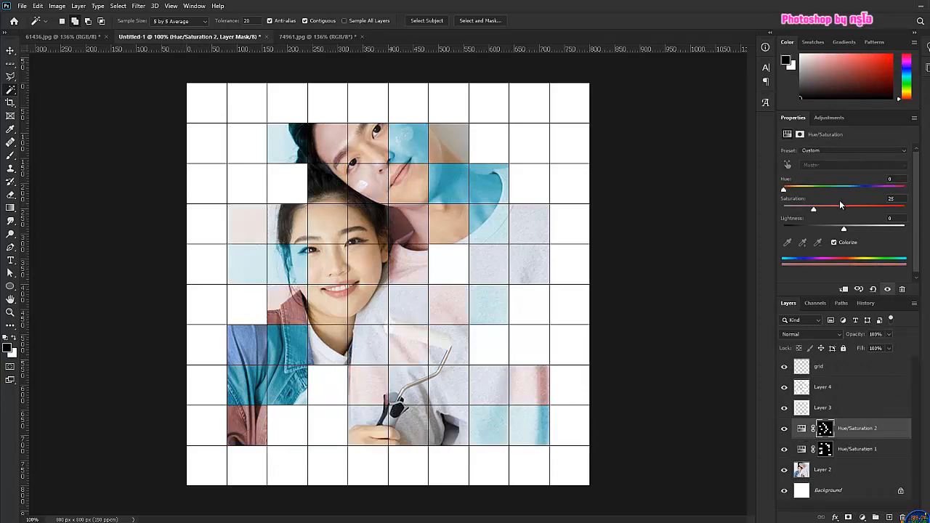
pyautogui.moveTo(814, 211); pyautogui.dragTo(841, 212)
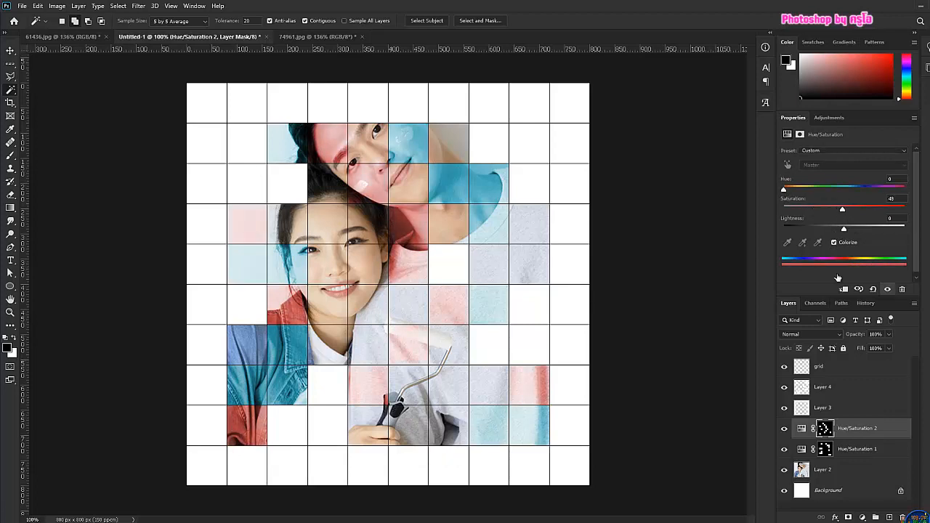
pyautogui.click(837, 333)
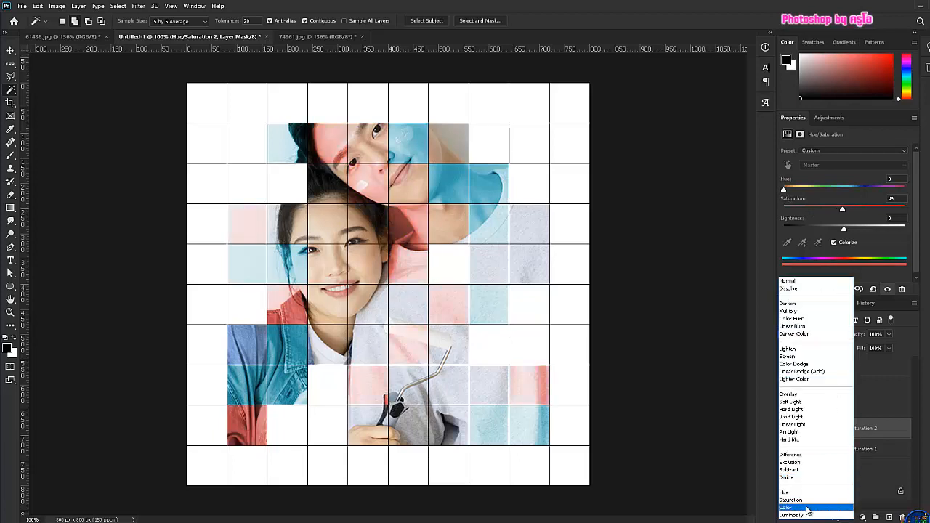
pyautogui.click(808, 509)
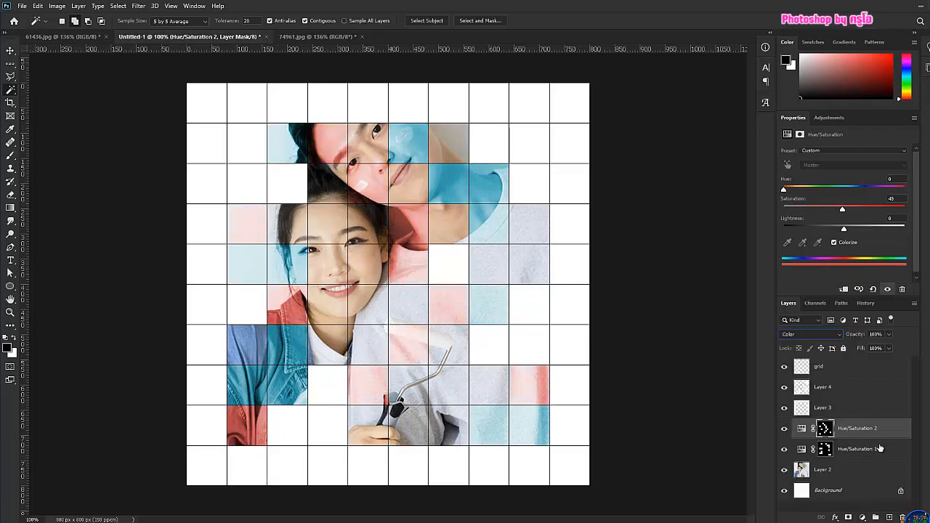
# Step: Select five untinted cells on the grid layer with the Magic Wand: beside the man's forehead, the woman's cheek, the outer sleeve and the lower shirt
pyautogui.click(840, 370)
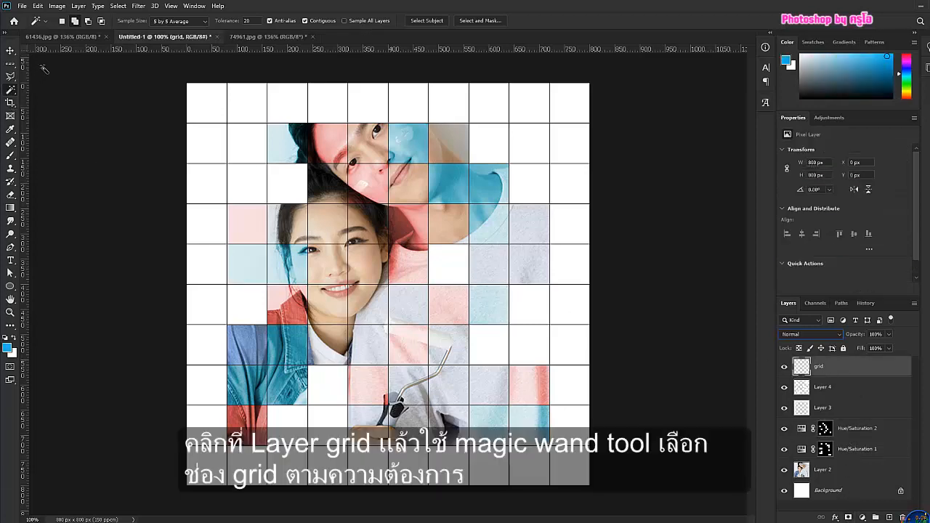
pyautogui.click(373, 269)
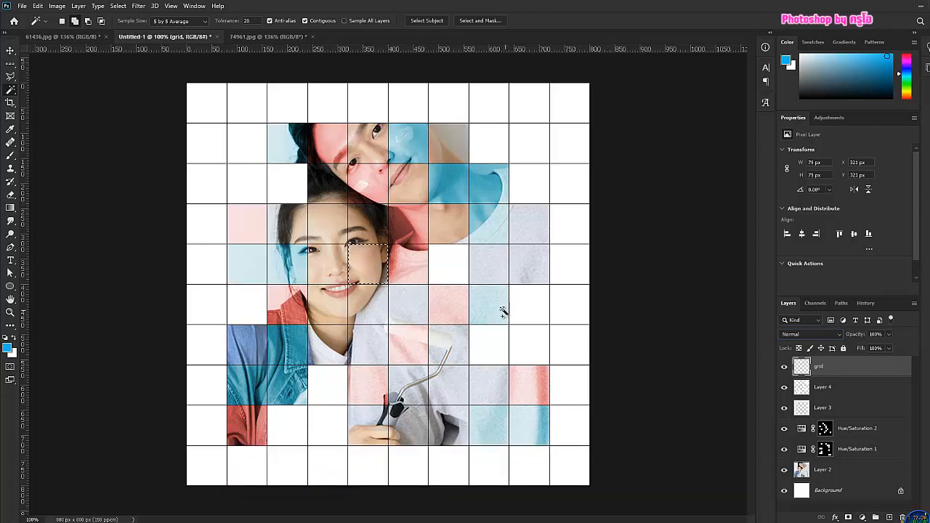
pyautogui.keyDown('shift'); pyautogui.click(458, 153); pyautogui.keyUp('shift')
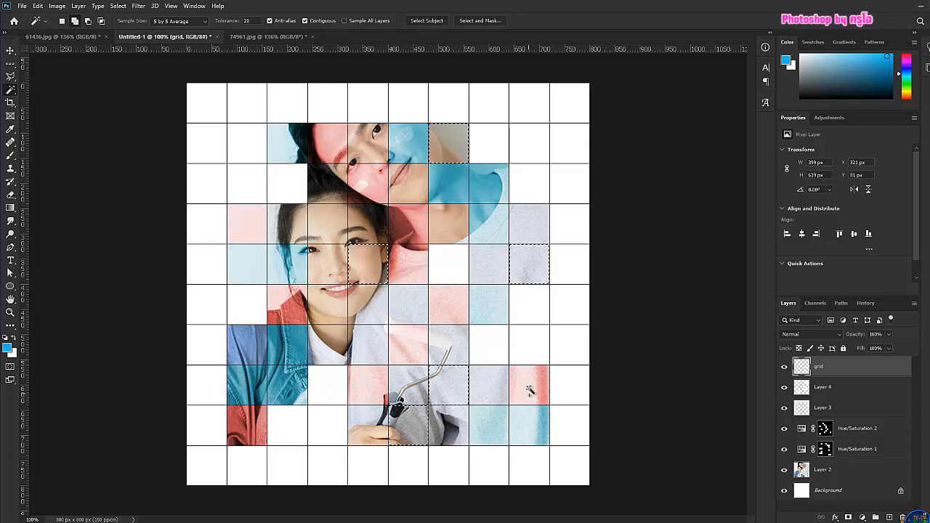
# Step: Add a colorized Hue/Saturation adjustment above Hue/Saturation 2 for the selected cells, with Hue 105 and Saturation 25
pyautogui.click(858, 430)
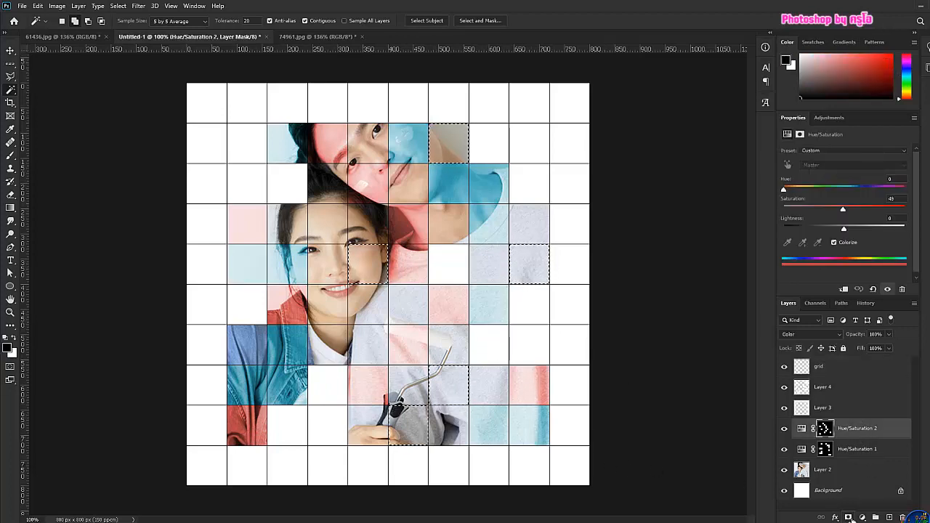
pyautogui.click(862, 517)
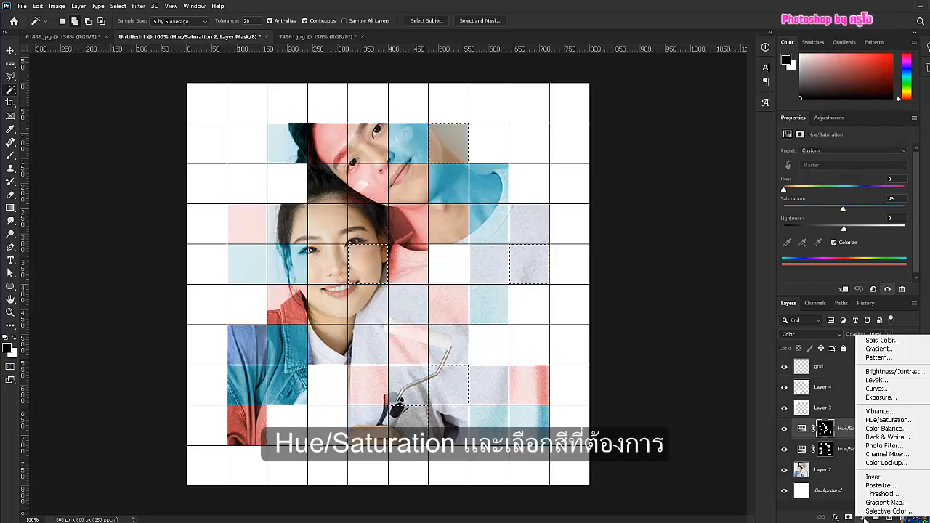
pyautogui.click(887, 420)
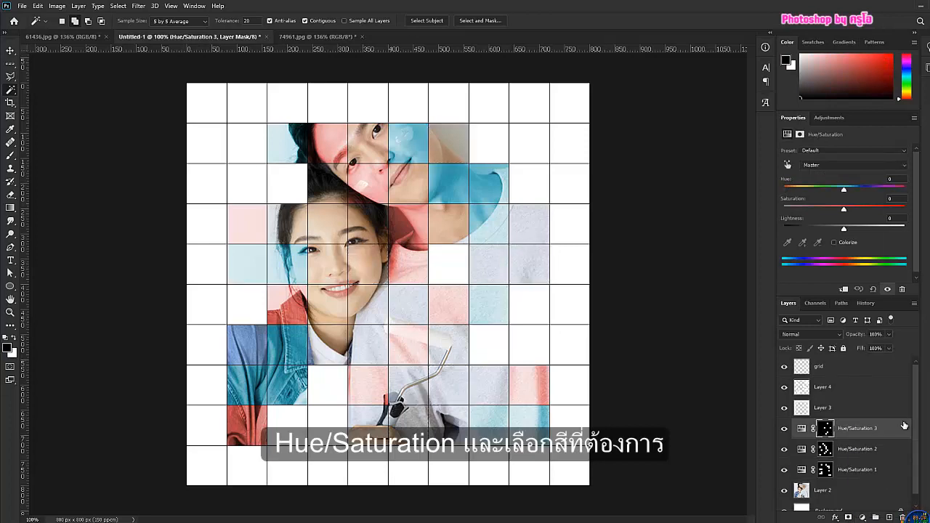
pyautogui.click(834, 242)
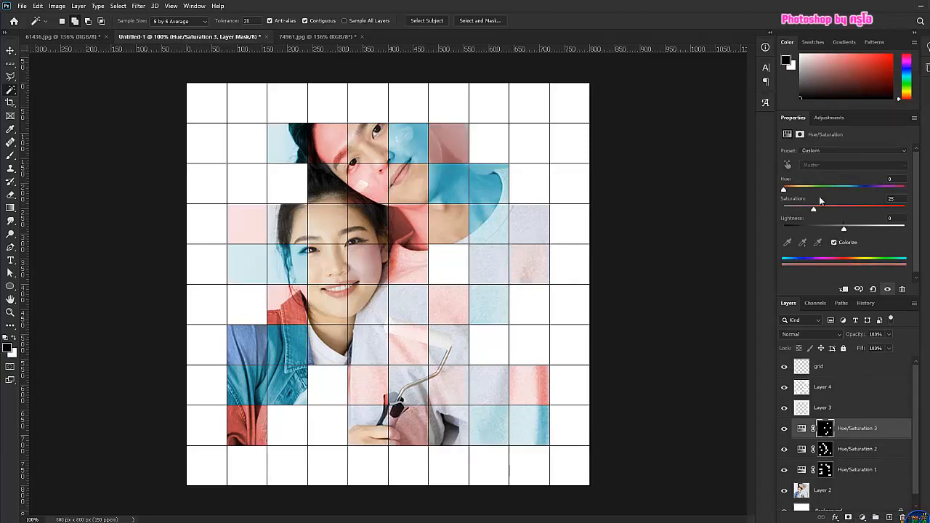
pyautogui.moveTo(784, 190); pyautogui.dragTo(820, 196)
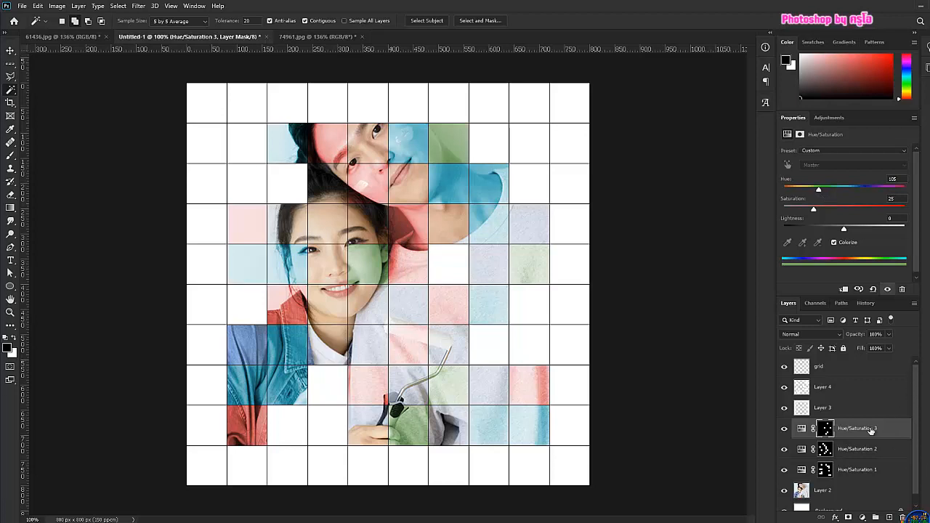
# Step: Group the three Hue/Saturation adjustment layers into a Pass Through group named "hue"
pyautogui.keyDown('shift'); pyautogui.click(855, 471); pyautogui.keyUp('shift')
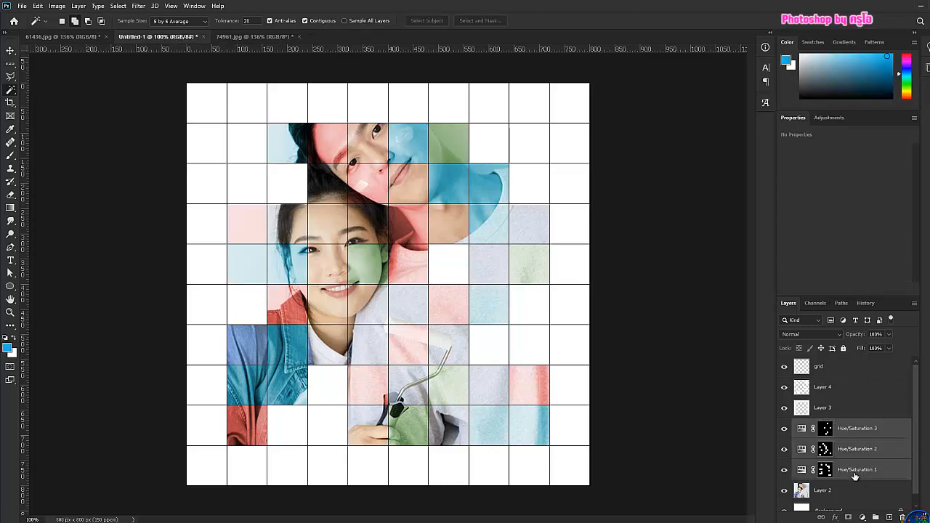
pyautogui.rightClick(859, 428)
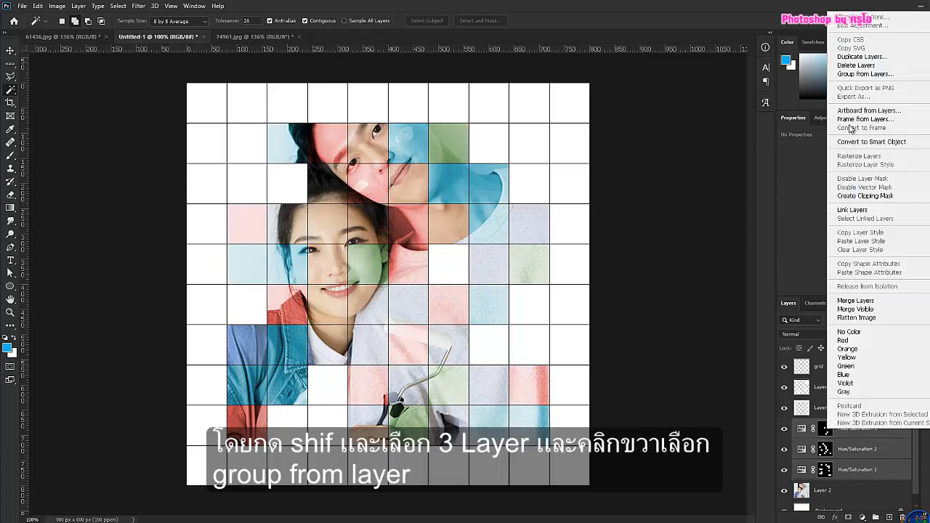
pyautogui.click(861, 74)
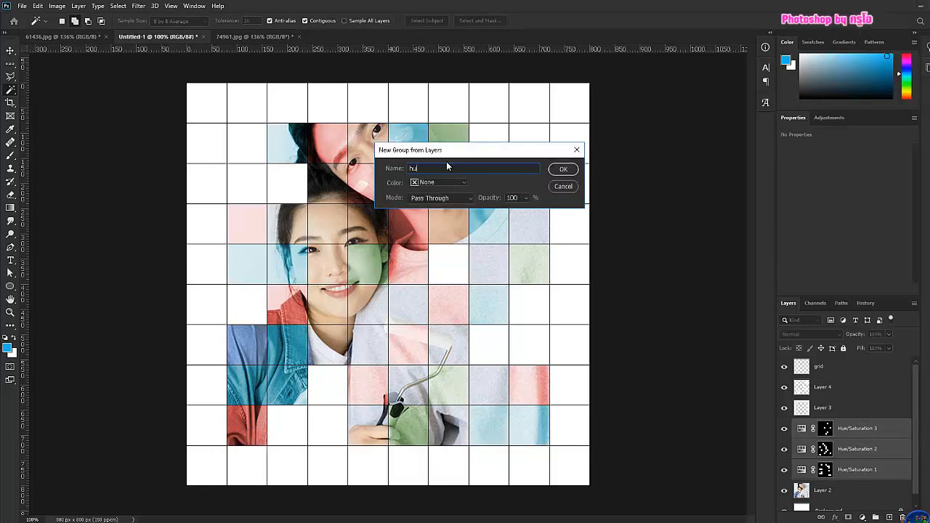
pyautogui.click(558, 171)
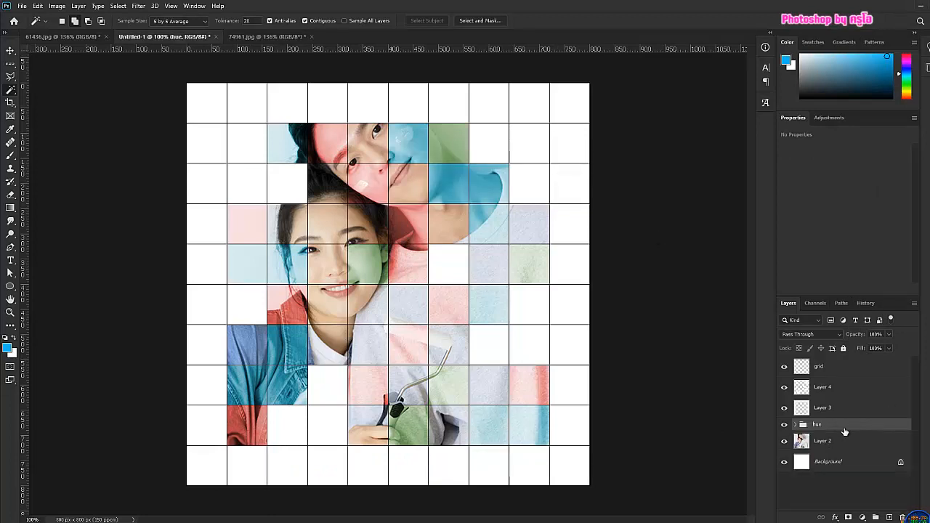
# Step: Load the grid layer's lines as a selection, fill them with White in Normal mode at 100% opacity, and deselect
pyautogui.click(831, 370)
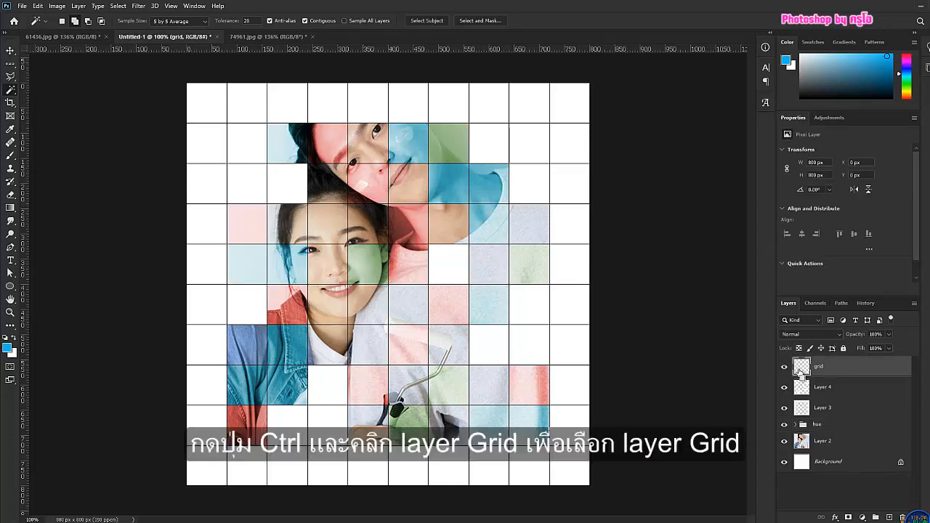
pyautogui.keyDown('ctrl'); pyautogui.click(804, 366); pyautogui.keyUp('ctrl')
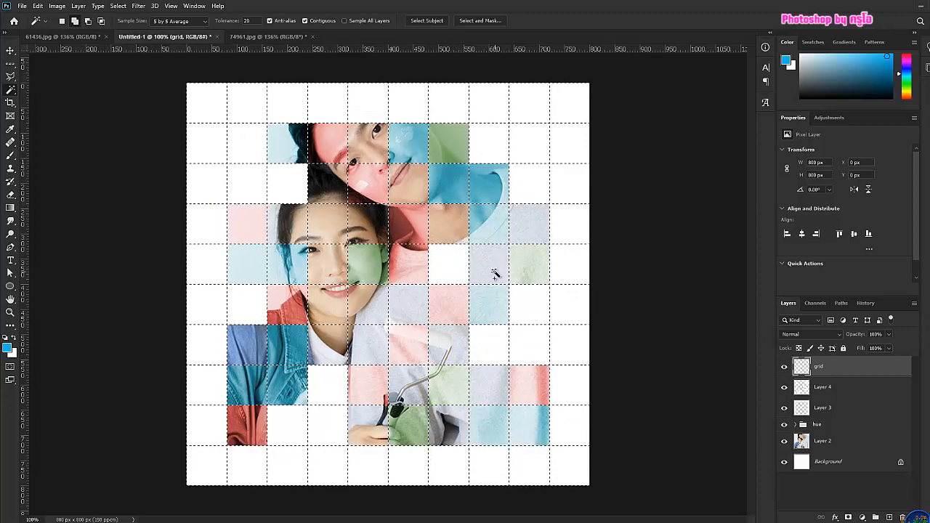
pyautogui.hotkey('shift', 'F5')
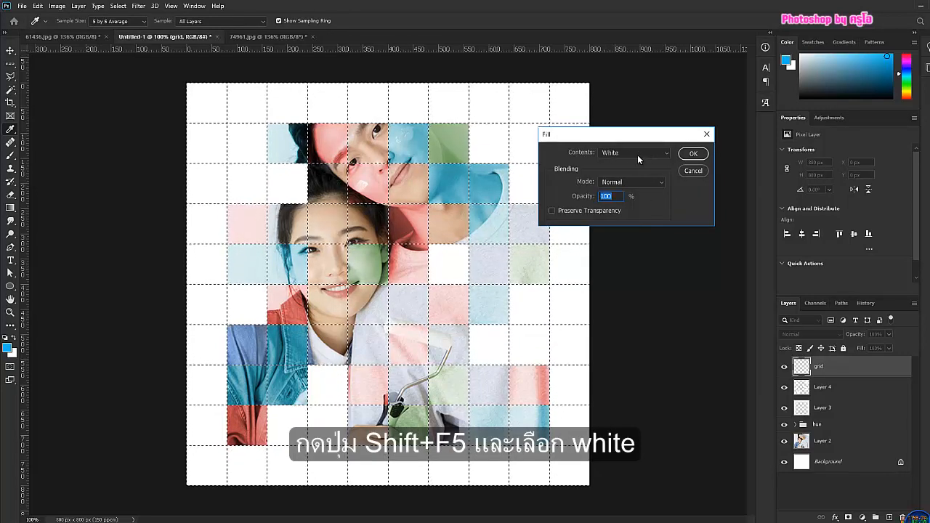
pyautogui.click(696, 154)
pyautogui.press('w')
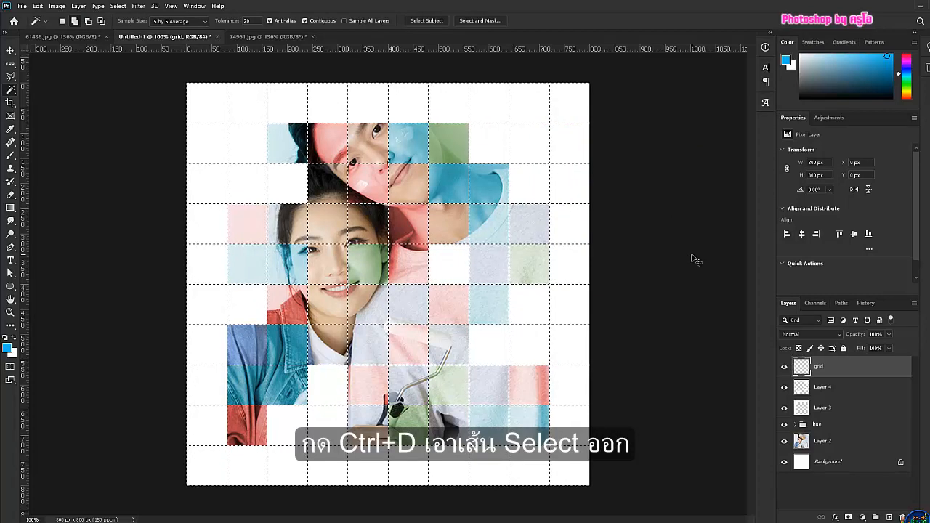
pyautogui.hotkey('ctrl', 'd')
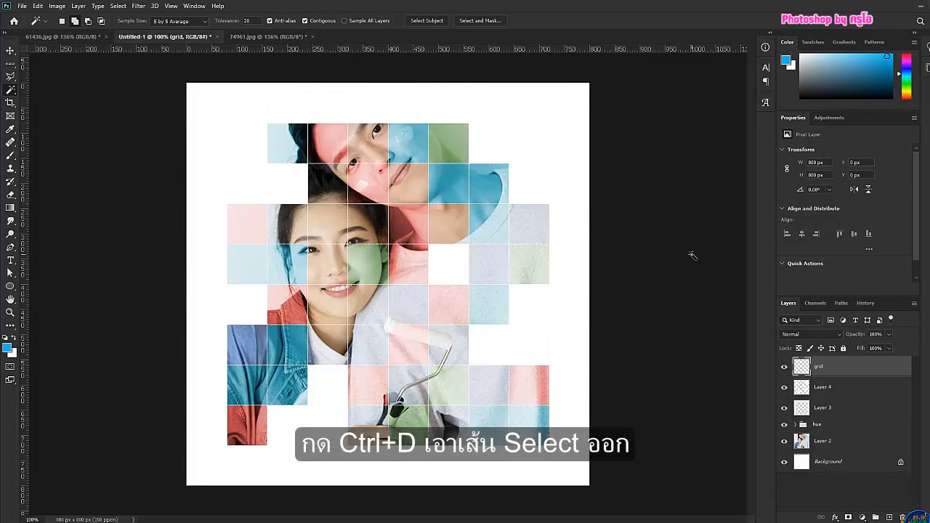
# Step: Add a white Stroke layer style to the grid layer with Size 2 px, Position Outside and 100% opacity
pyautogui.doubleClick(870, 368)
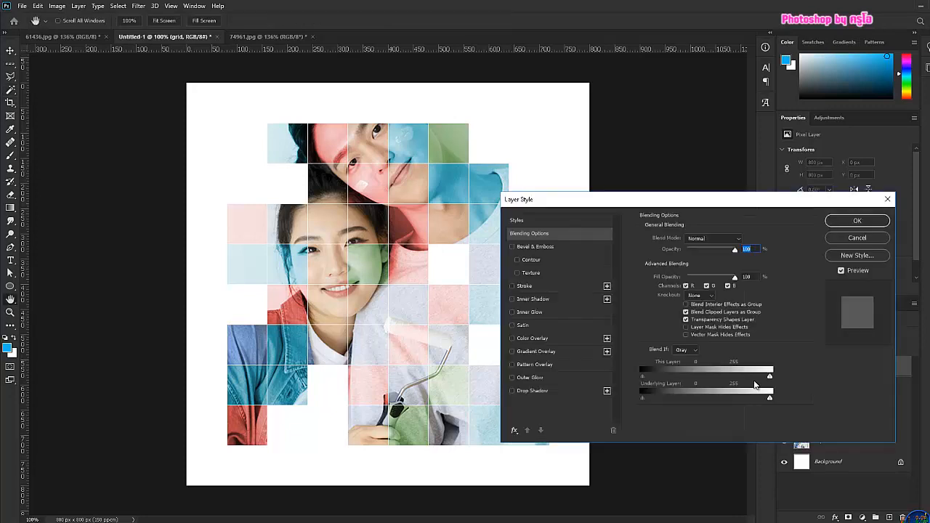
pyautogui.click(512, 287)
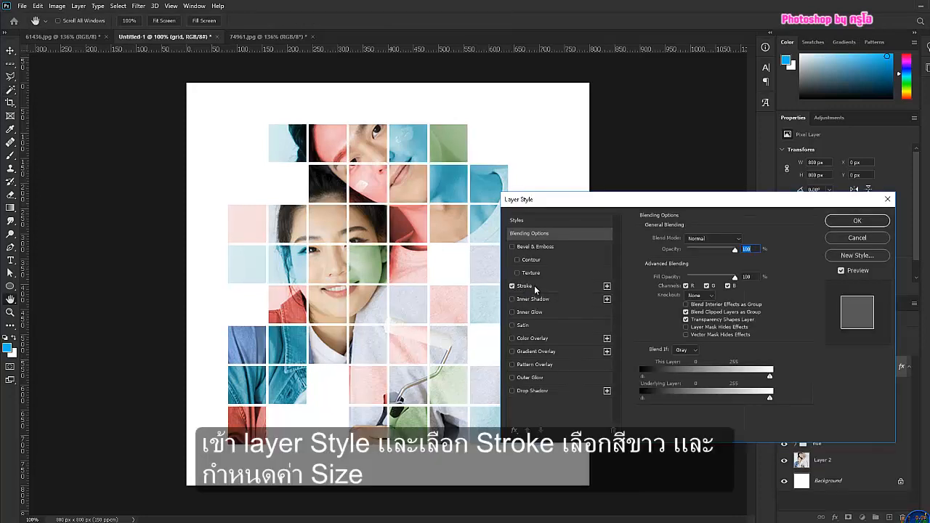
pyautogui.click(537, 288)
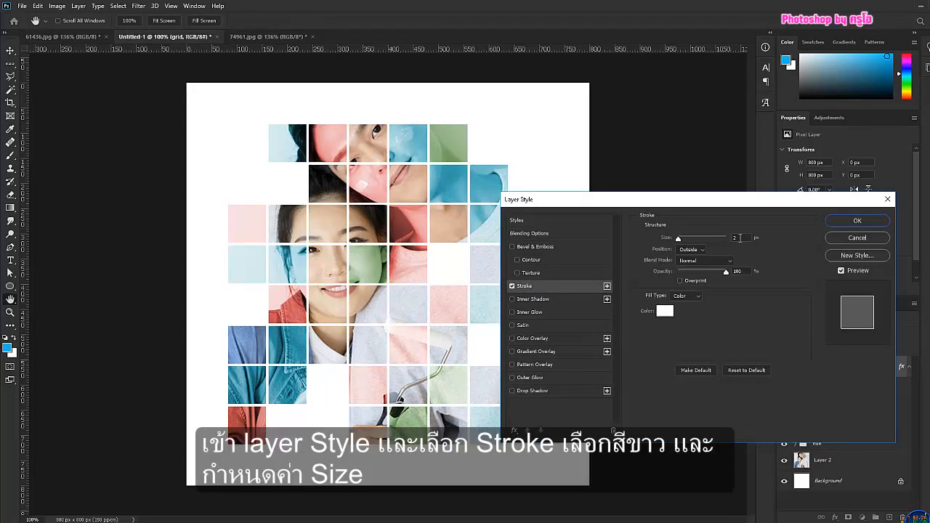
pyautogui.click(740, 238)
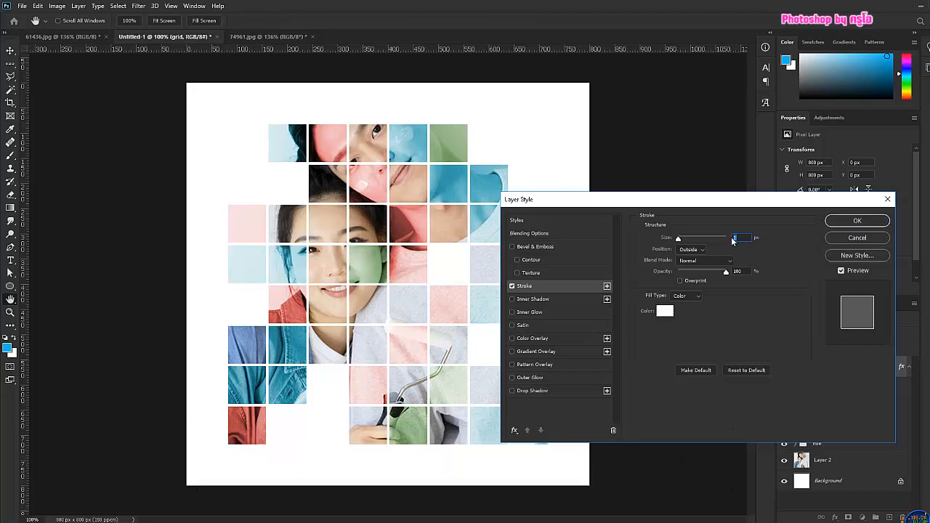
pyautogui.write('3')
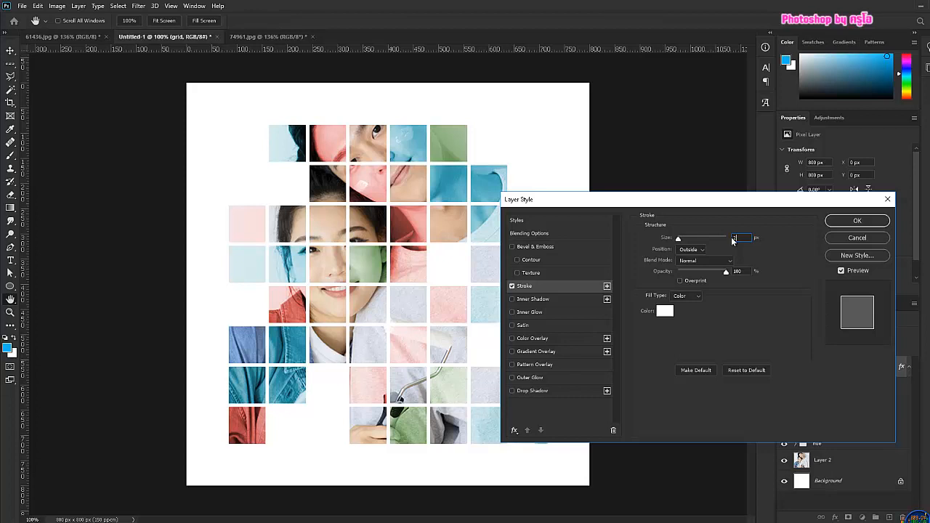
pyautogui.write('2')
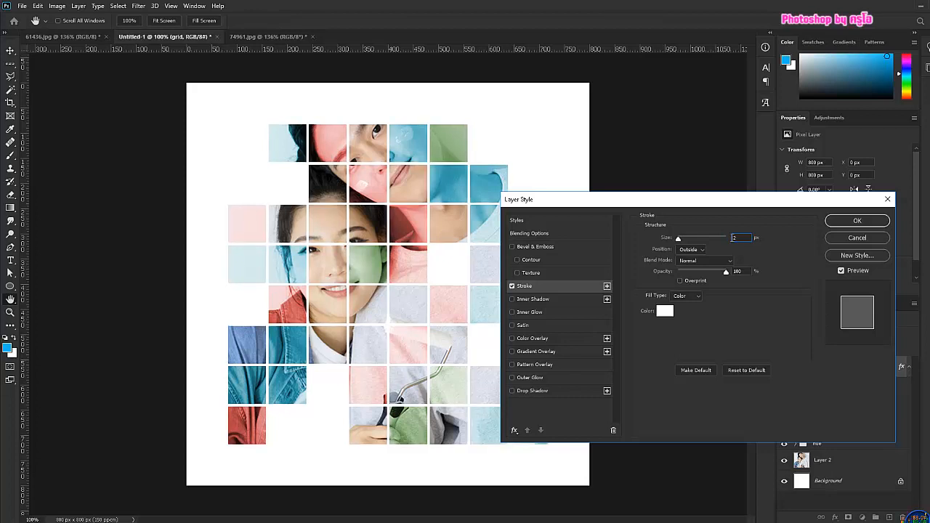
pyautogui.click(874, 222)
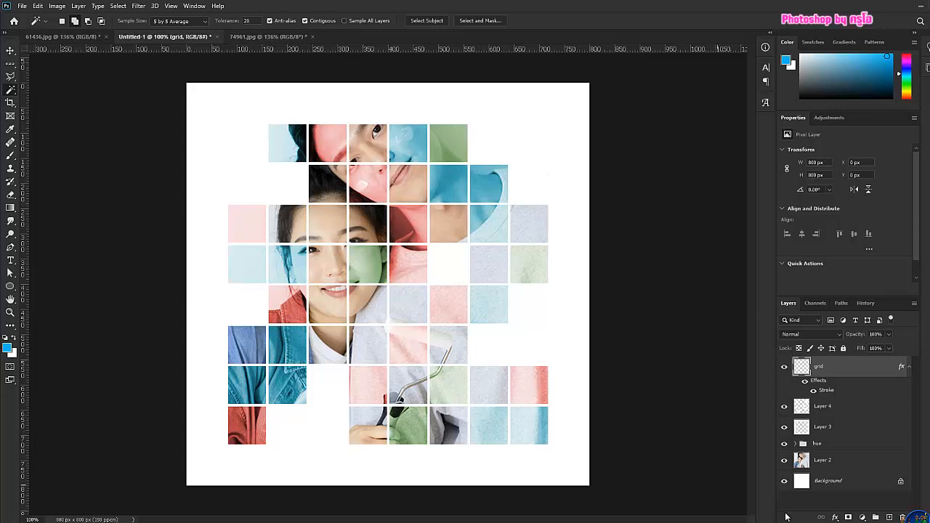
# Step: Hide Layer 2 and copy the couple photo from 61436.jpg into the Untitled-1 document as a new layer
pyautogui.click(784, 461)
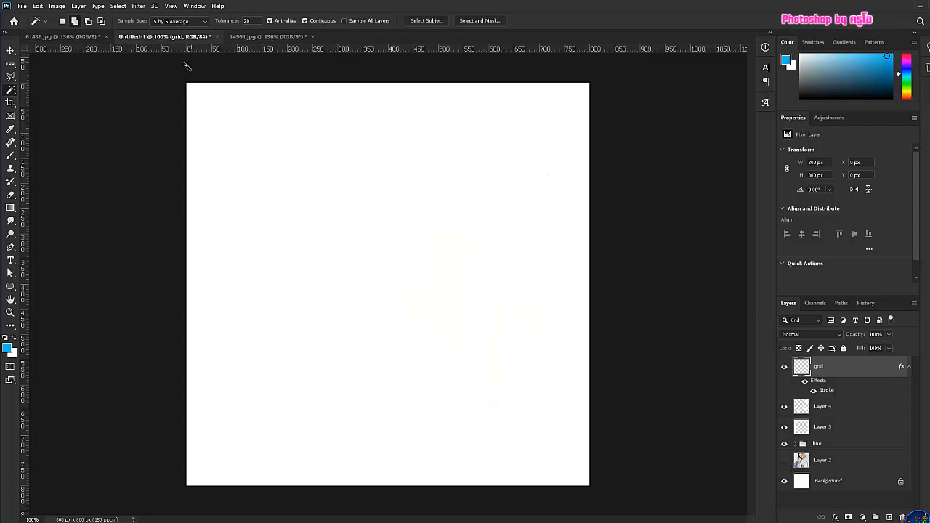
pyautogui.click(61, 34)
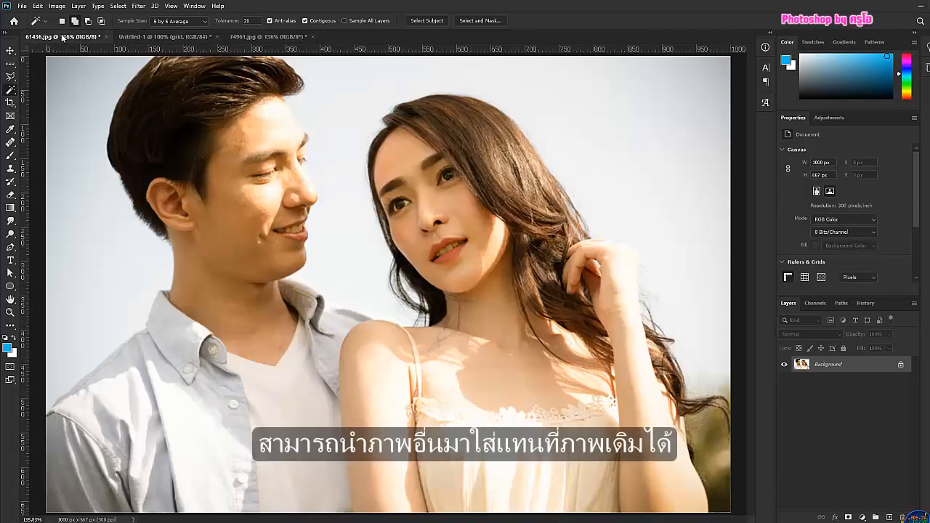
pyautogui.moveTo(45, 42); pyautogui.dragTo(388, 140)
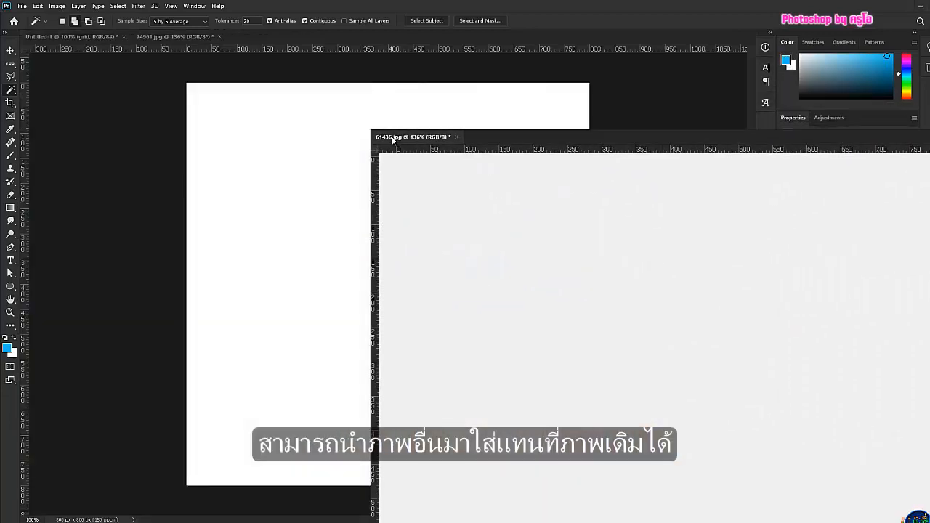
pyautogui.click(69, 35)
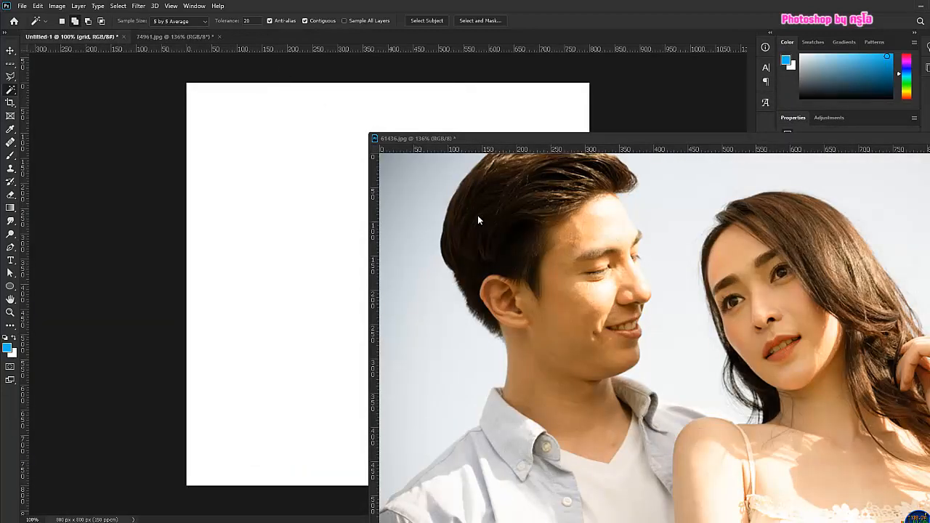
pyautogui.click(10, 51)
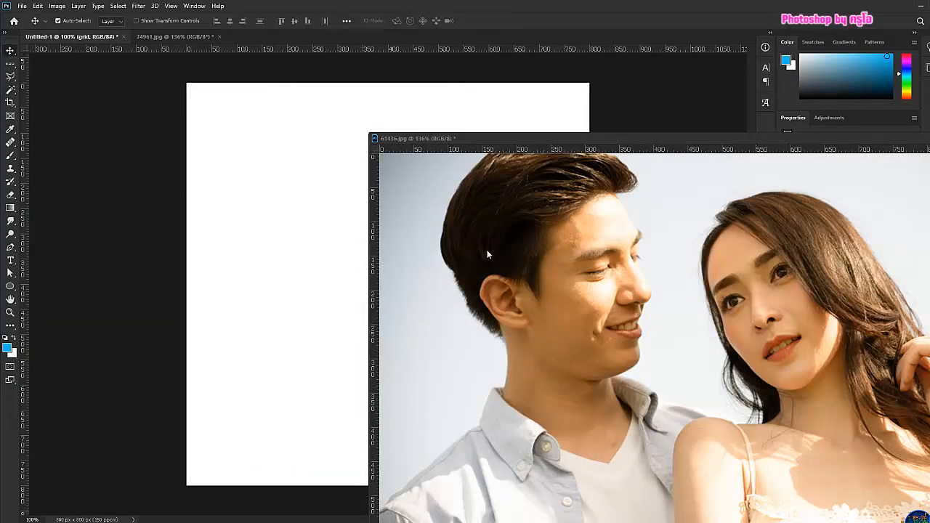
pyautogui.moveTo(488, 254); pyautogui.dragTo(330, 231)
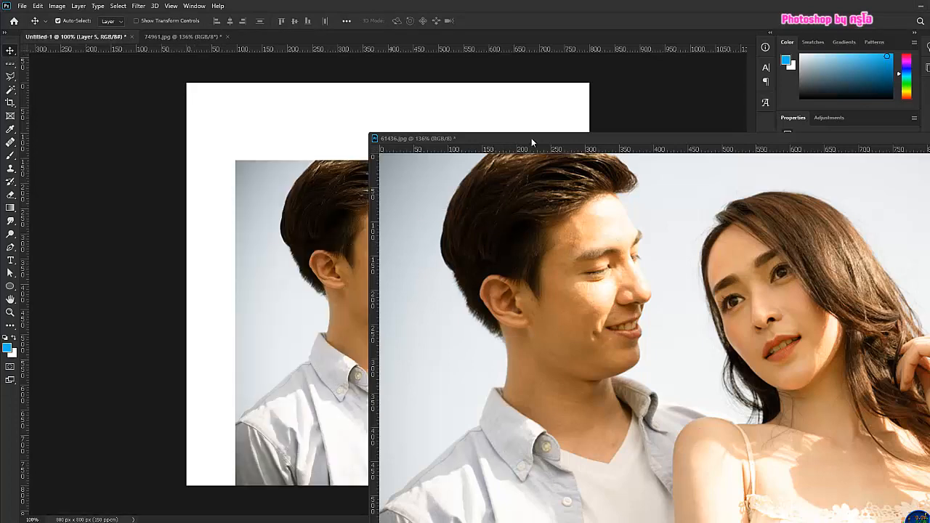
pyautogui.moveTo(532, 138); pyautogui.dragTo(375, 40)
pyautogui.click(72, 36)
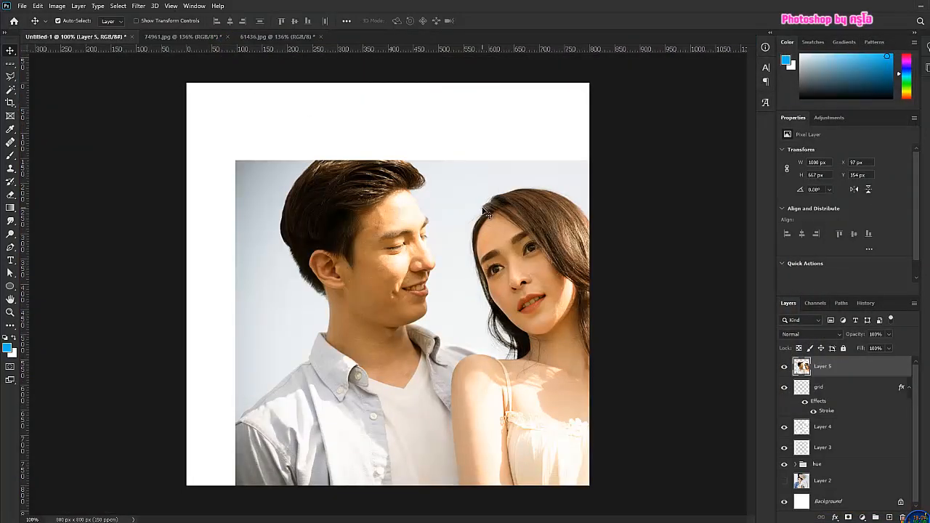
# Step: Move the new photo layer directly below the hue group and scale it to about 111%, positioning both faces within the grid cells
pyautogui.moveTo(877, 367); pyautogui.dragTo(856, 475)
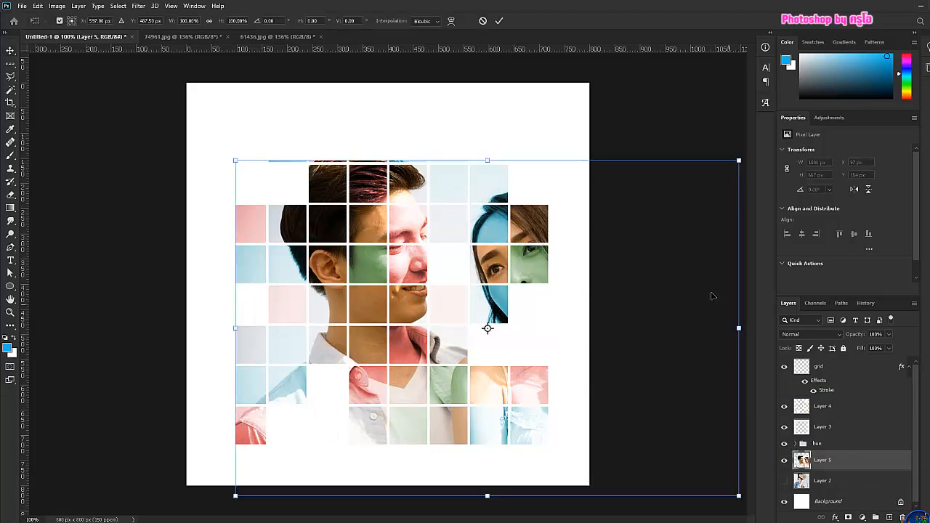
pyautogui.moveTo(700, 252); pyautogui.dragTo(663, 196)
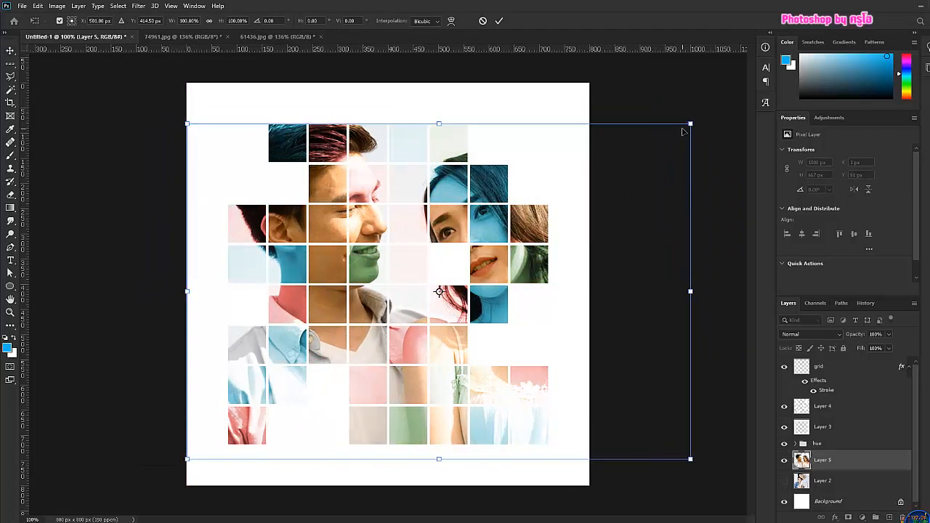
pyautogui.moveTo(690, 123); pyautogui.dragTo(746, 85)
pyautogui.moveTo(681, 209); pyautogui.dragTo(653, 221)
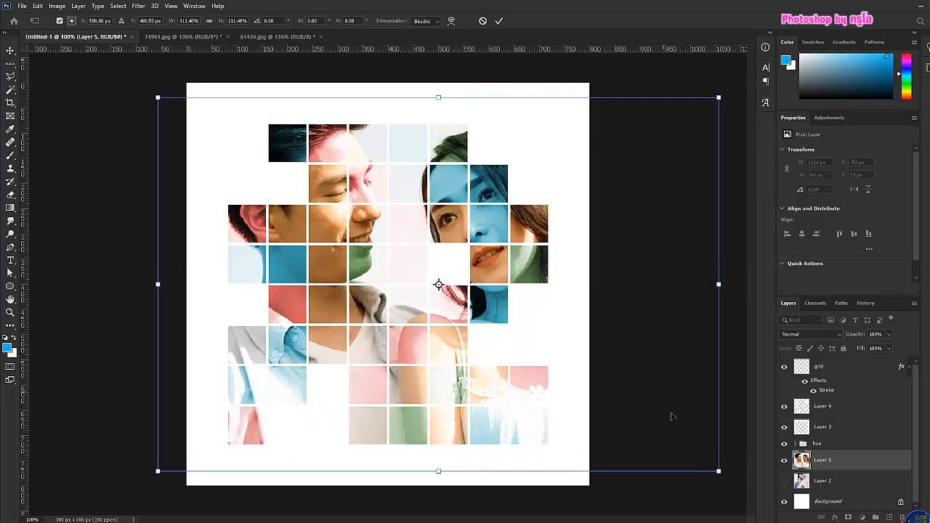
pyautogui.moveTo(719, 472)
pyautogui.mouseDown()
pyautogui.moveTo(745, 489)
pyautogui.moveTo(716, 472)
pyautogui.mouseUp()
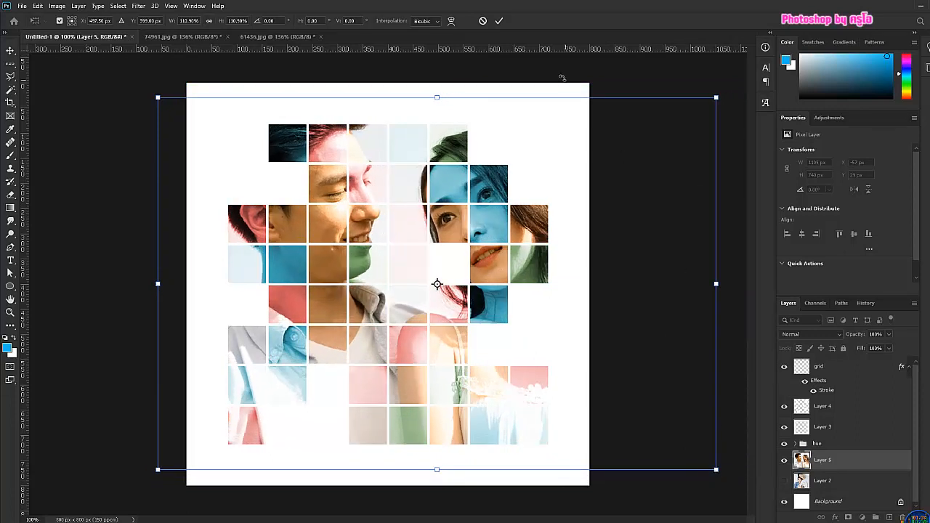
pyautogui.click(499, 20)
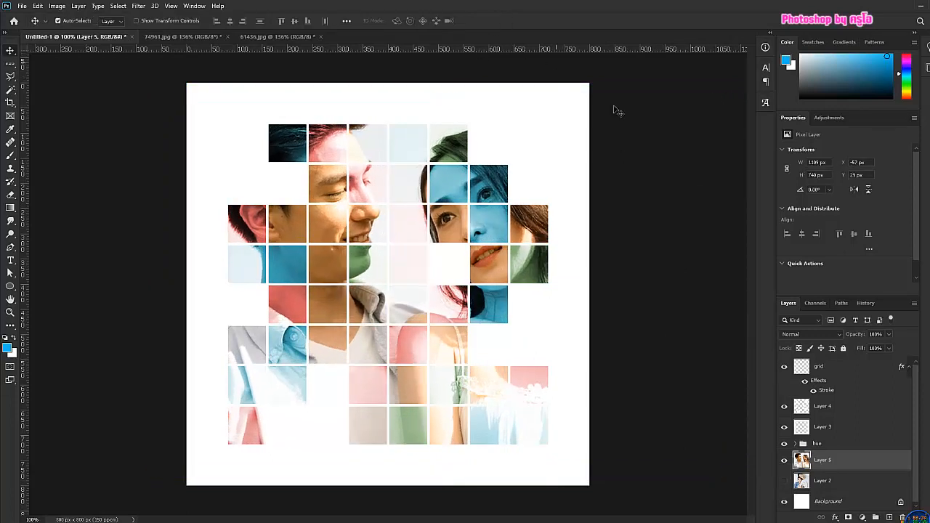